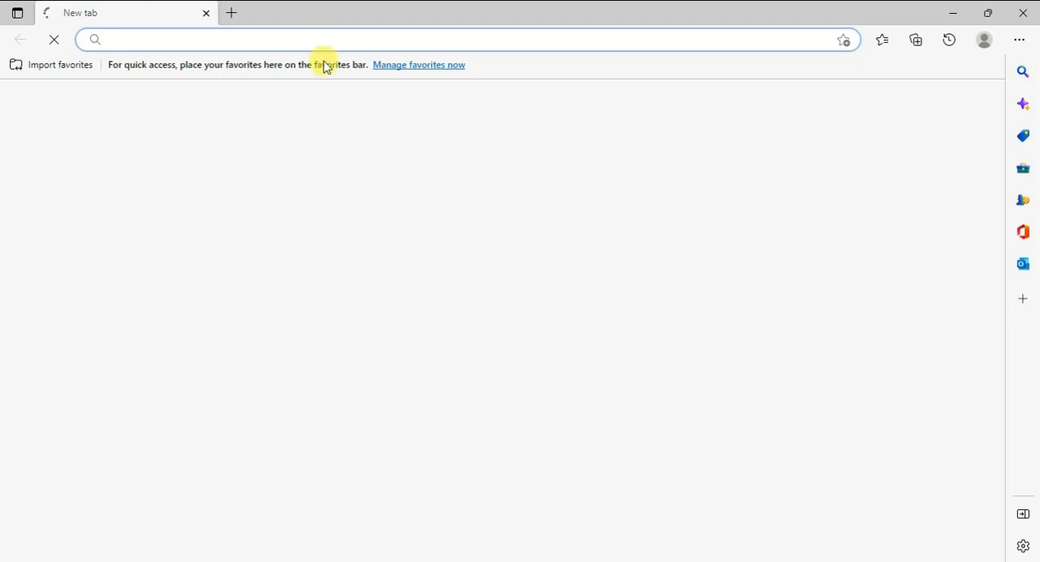
Open the Rapor SP site at erapor.projekpanji.my.id in the browser
{"action": "type", "text": "eras"}
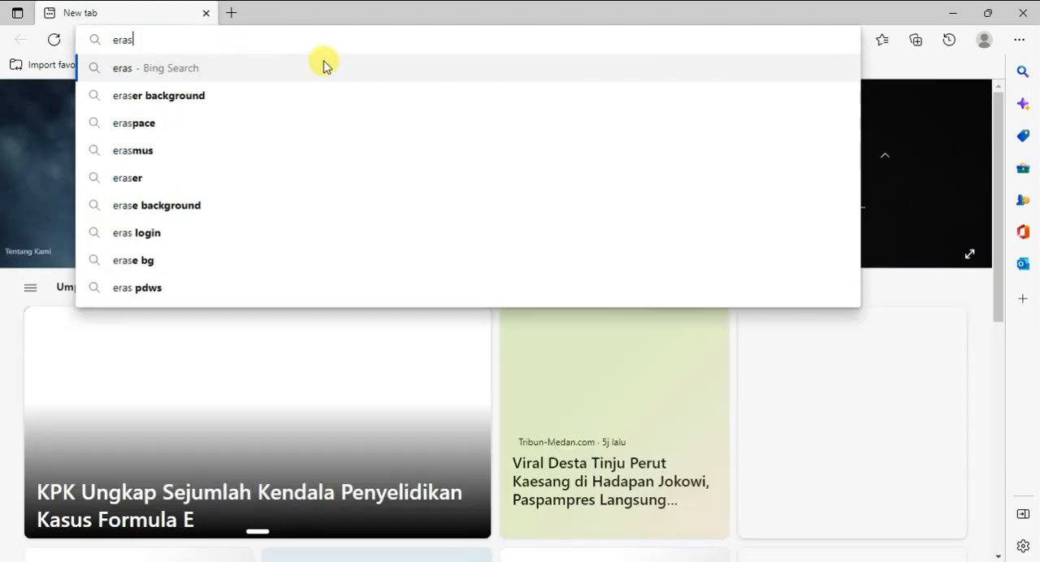
{"action": "key", "text": "BackSpace"}
{"action": "type", "text": "por.projekpanji.my.id"}
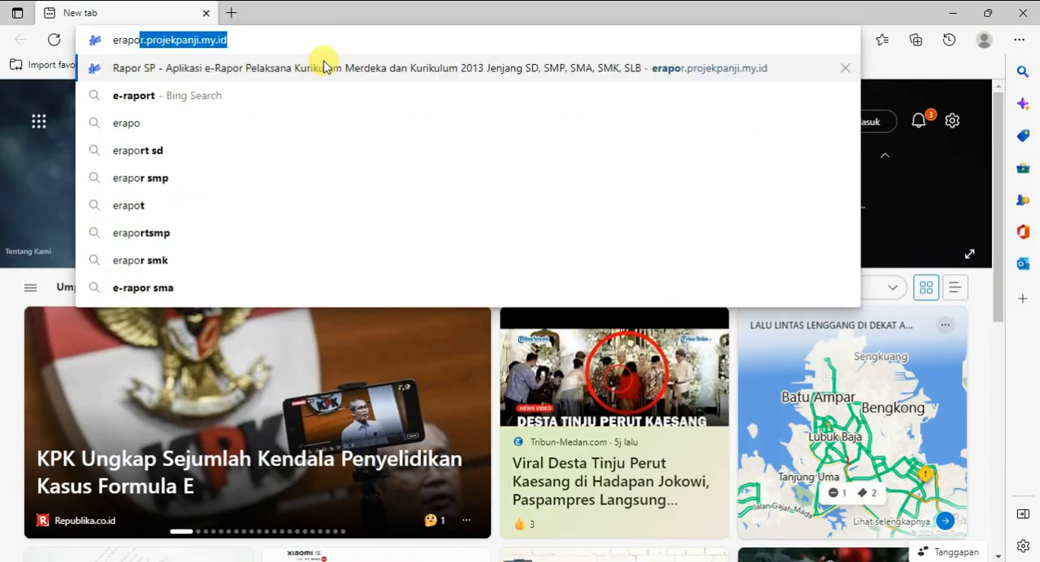
{"action": "key", "text": "Return"}
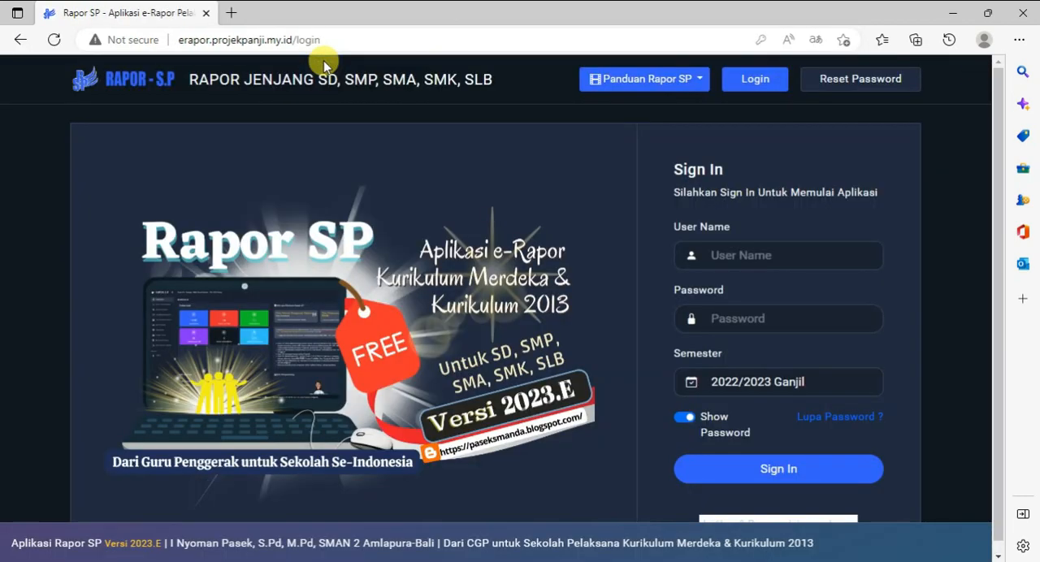
Remove the login part from the page address and reload the site from erapor.projekpanji.my.id
{"action": "left_click_drag", "start_coordinate": [173, 39], "coordinate": [349, 39]}
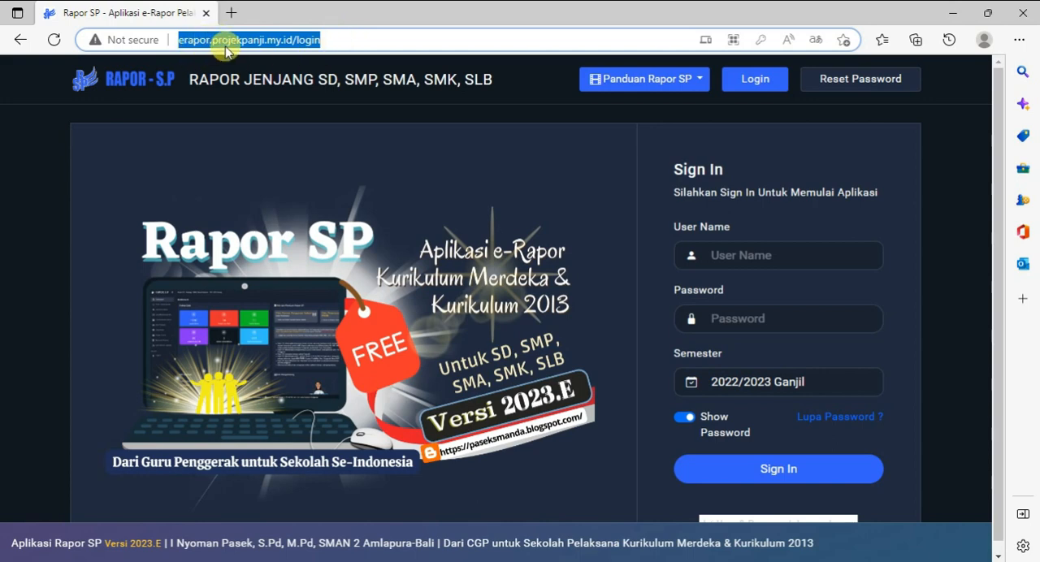
{"action": "left_click", "coordinate": [356, 42]}
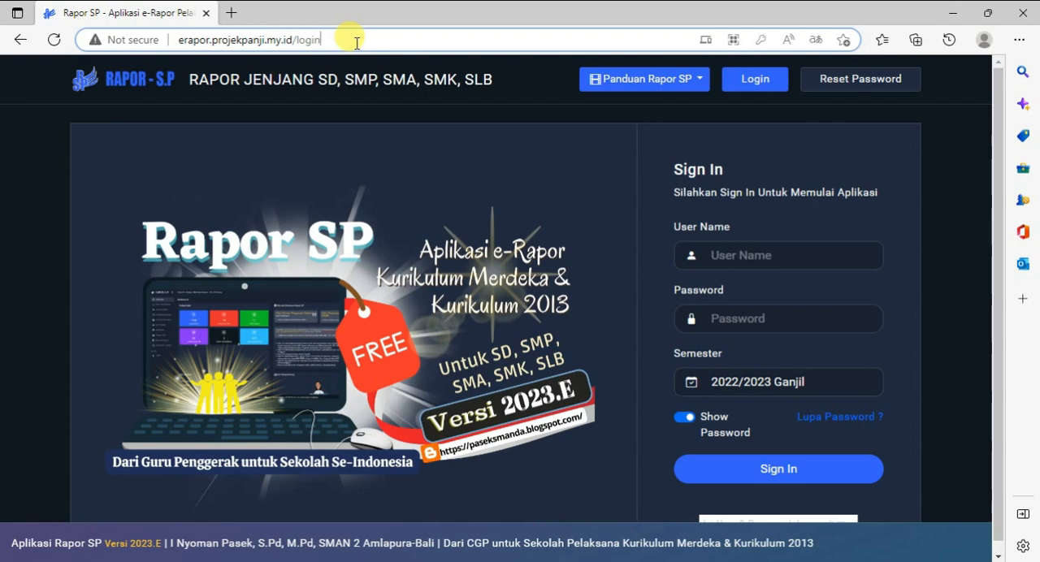
{"action": "key", "text": "BackSpace"}
{"action": "key", "text": "BackSpace"}
{"action": "key", "text": "BackSpace"}
{"action": "key", "text": "BackSpace"}
{"action": "key", "text": "BackSpace"}
{"action": "key", "text": "BackSpace"}
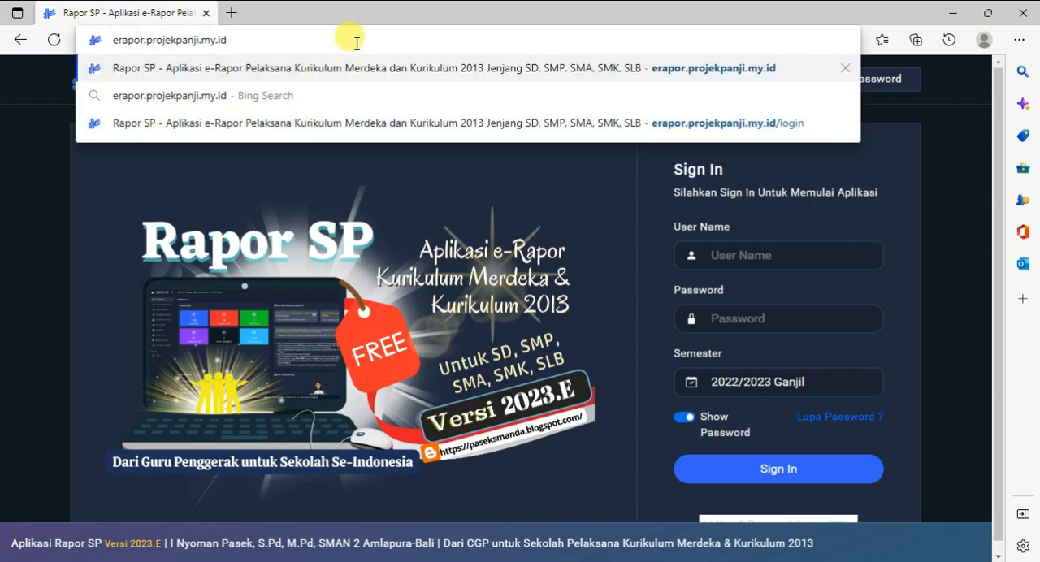
{"action": "key", "text": "Return"}
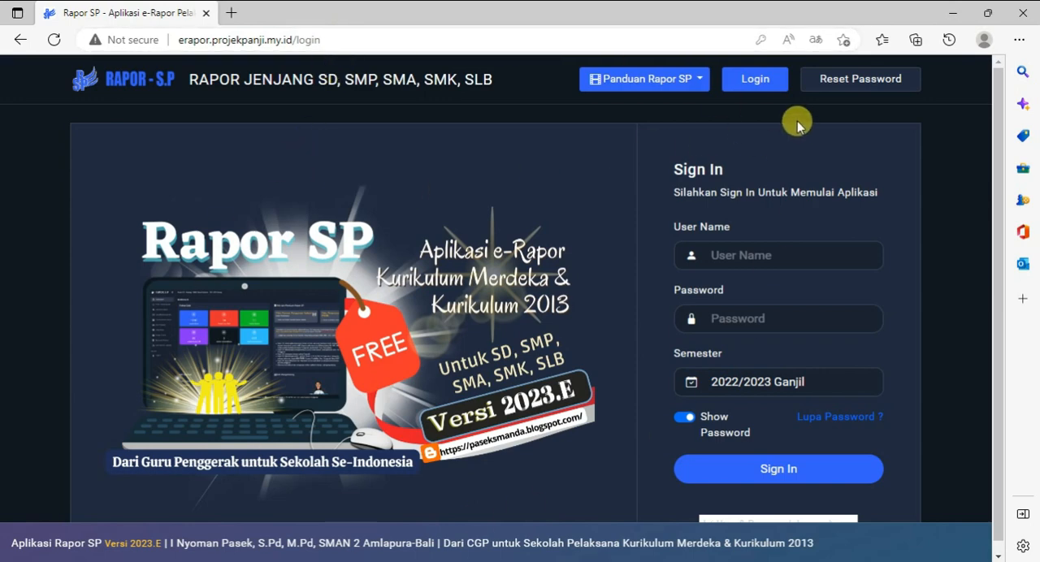
Fill in the teacher's saved user name and account password, reveal the password, and sign in for semester 2022/2023 Ganjil
{"action": "scroll", "coordinate": [998, 140], "scroll_direction": "down", "scroll_amount": 1}
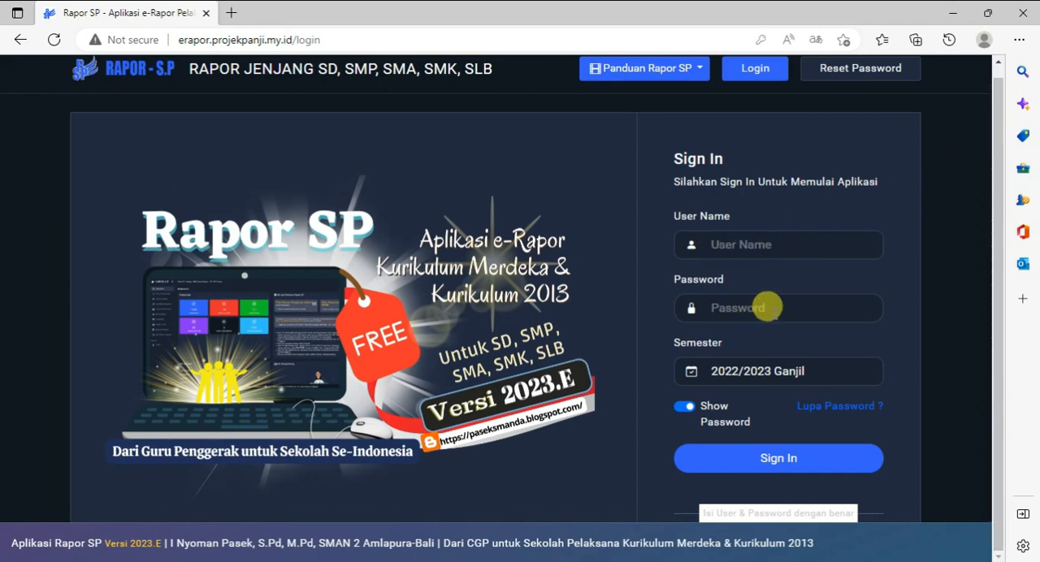
{"action": "left_click", "coordinate": [768, 306]}
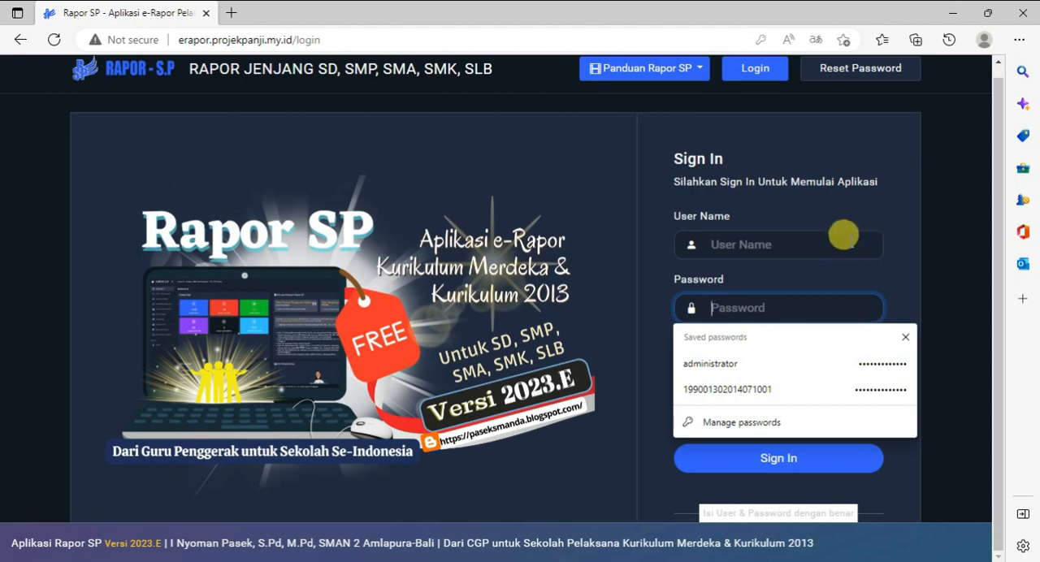
{"action": "left_click", "coordinate": [832, 240]}
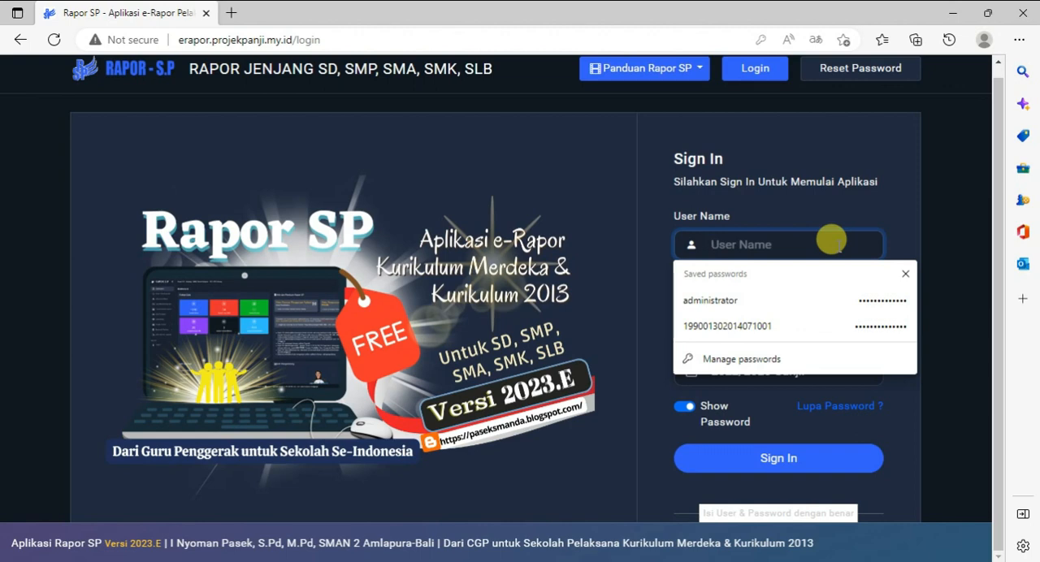
{"action": "left_click", "coordinate": [891, 207]}
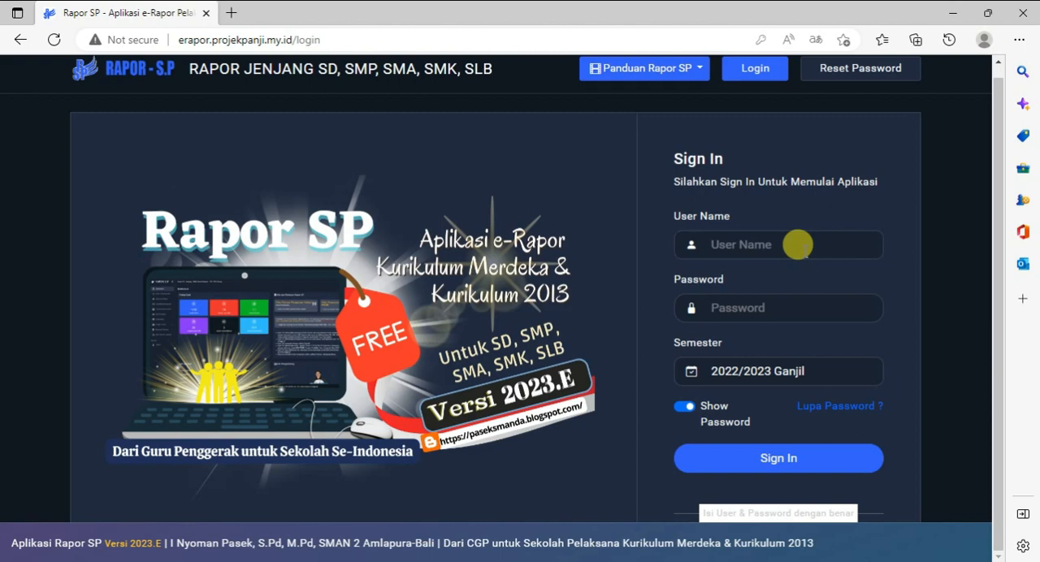
{"action": "left_click", "coordinate": [798, 244]}
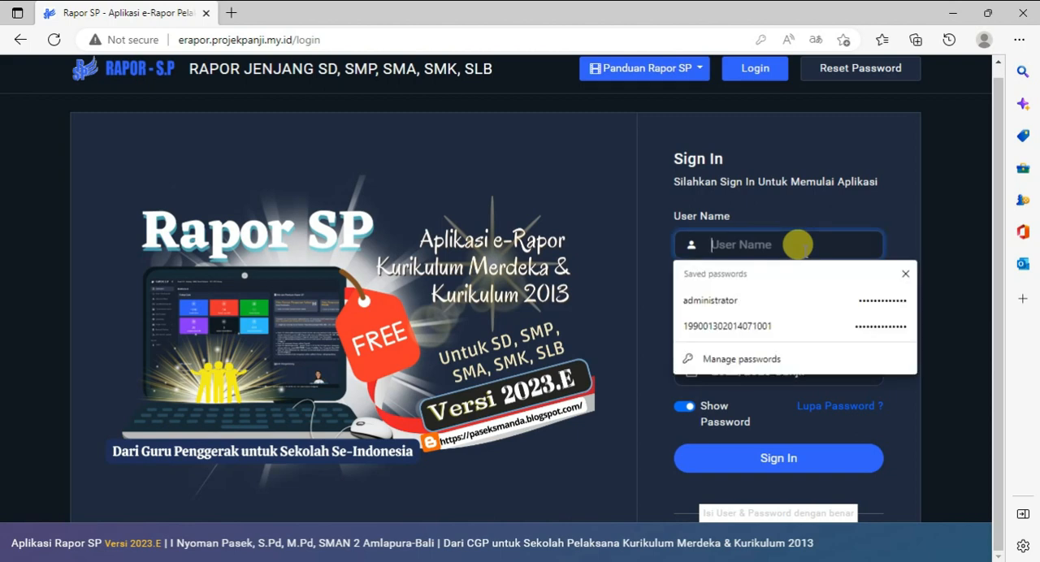
{"action": "left_click", "coordinate": [786, 328]}
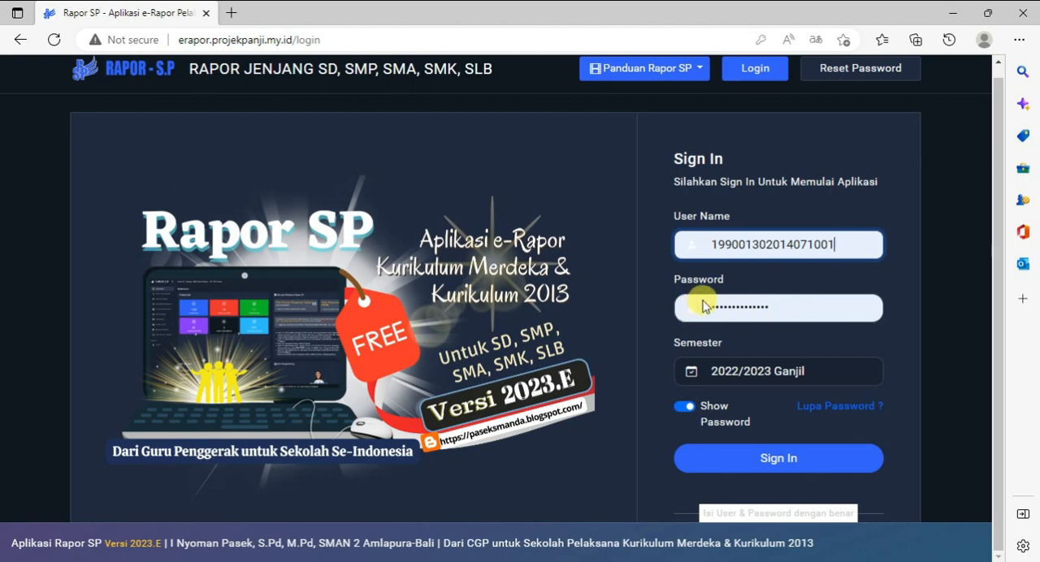
{"action": "left_click", "coordinate": [685, 407]}
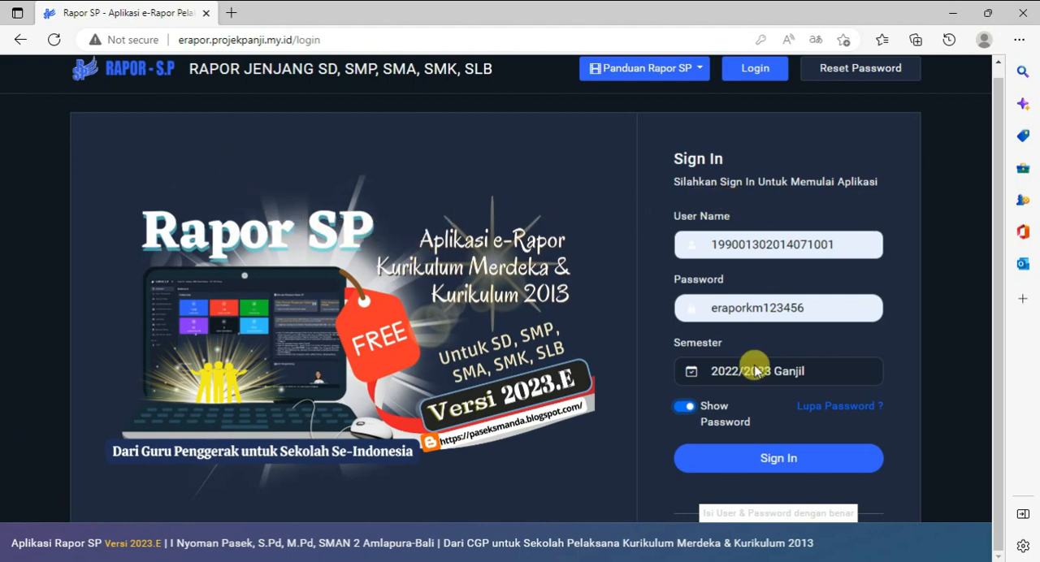
{"action": "left_click", "coordinate": [779, 464]}
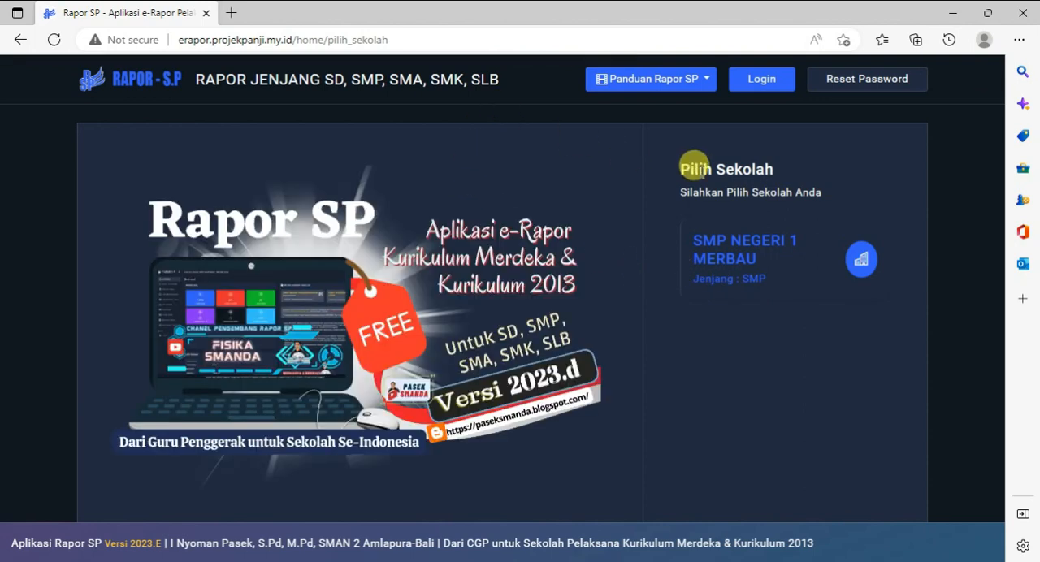
Choose the school SMP NEGERI 1 MERBAU and dismiss the translation offer and the video guide notice
{"action": "left_click", "coordinate": [729, 271]}
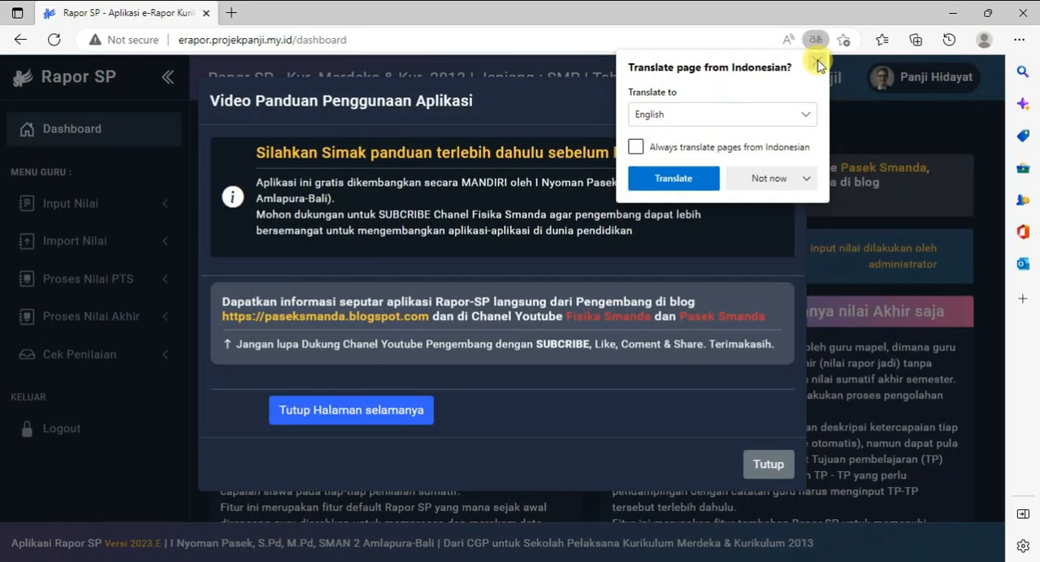
{"action": "left_click", "coordinate": [818, 61]}
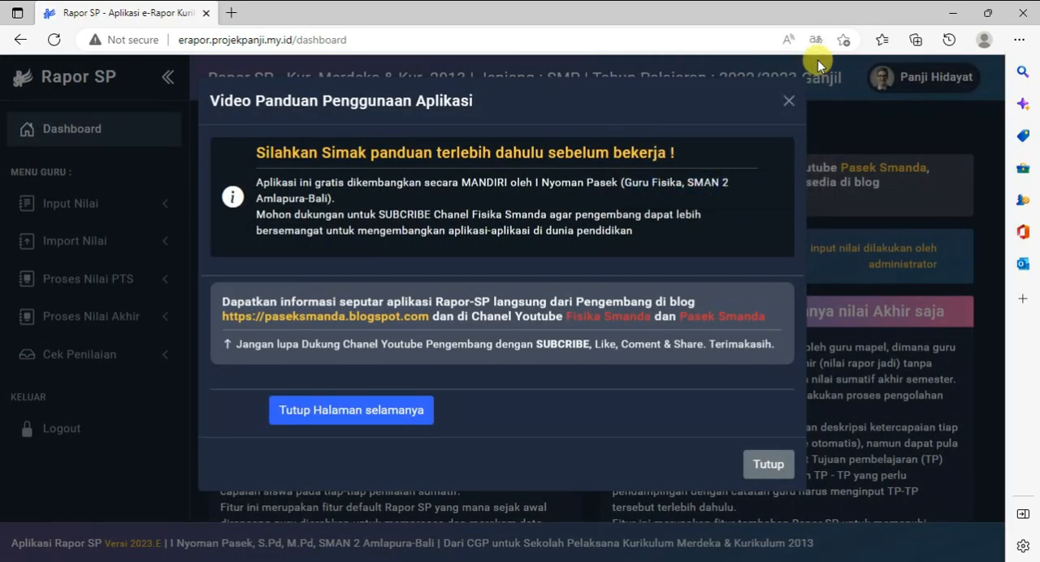
{"action": "left_click", "coordinate": [786, 99]}
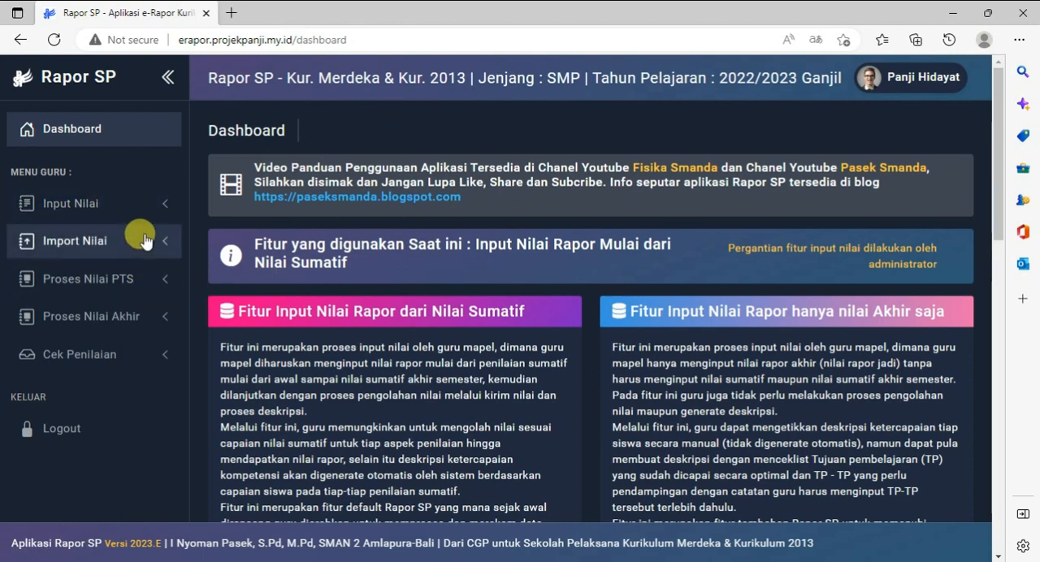
In the Nilai Sumatif input, choose class VII Cemerlang, Ilmu Pengetahuan Alam (IPA), assessment 1 and the option Tambahkan Target Capaian TP/Lingkup Materi
{"action": "left_click", "coordinate": [161, 206]}
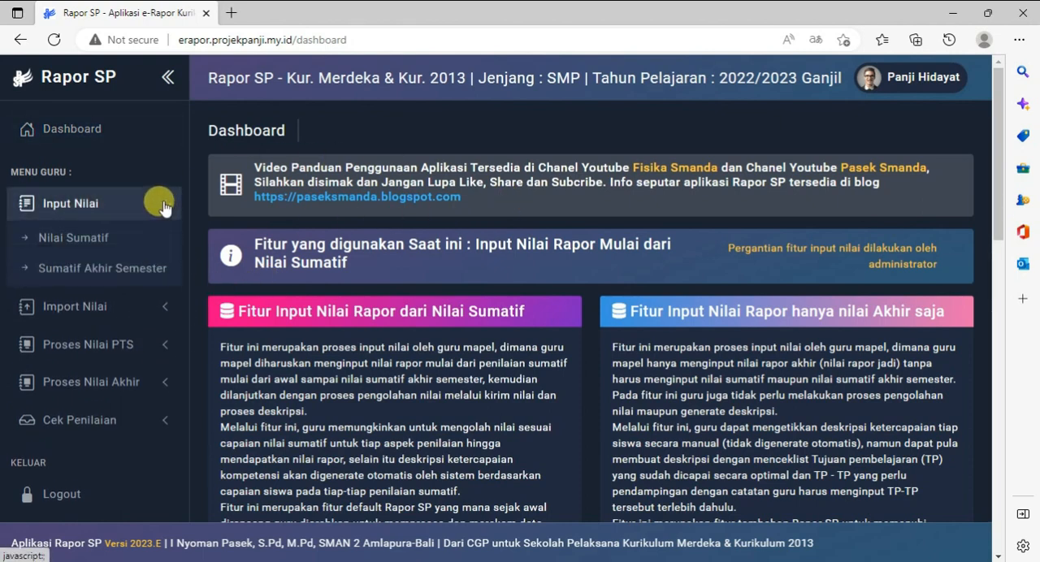
{"action": "left_click", "coordinate": [100, 245]}
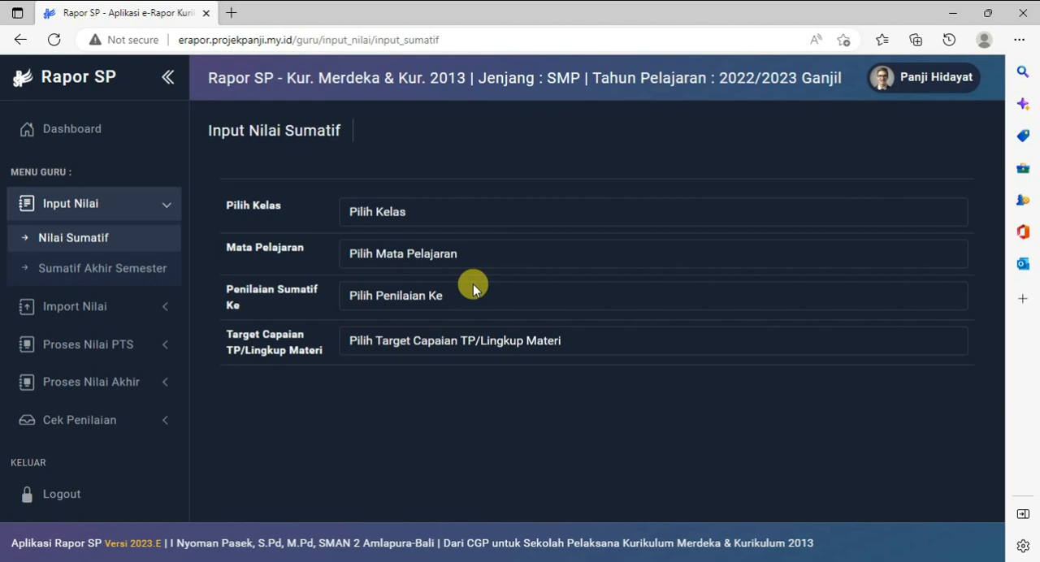
{"action": "left_click", "coordinate": [416, 215]}
{"action": "left_click", "coordinate": [415, 254]}
{"action": "left_click", "coordinate": [416, 254]}
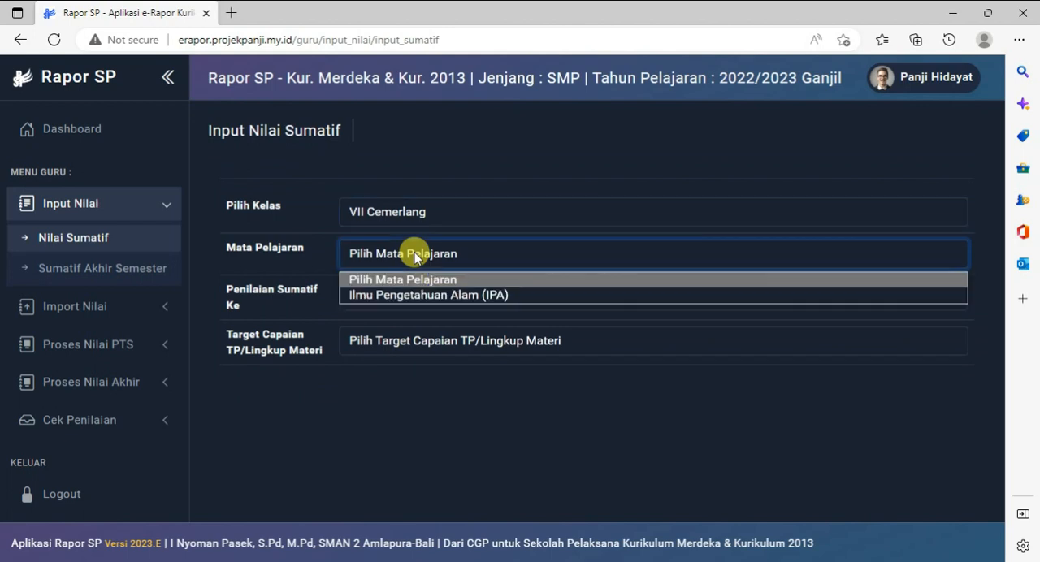
{"action": "left_click", "coordinate": [429, 295]}
{"action": "left_click", "coordinate": [429, 296]}
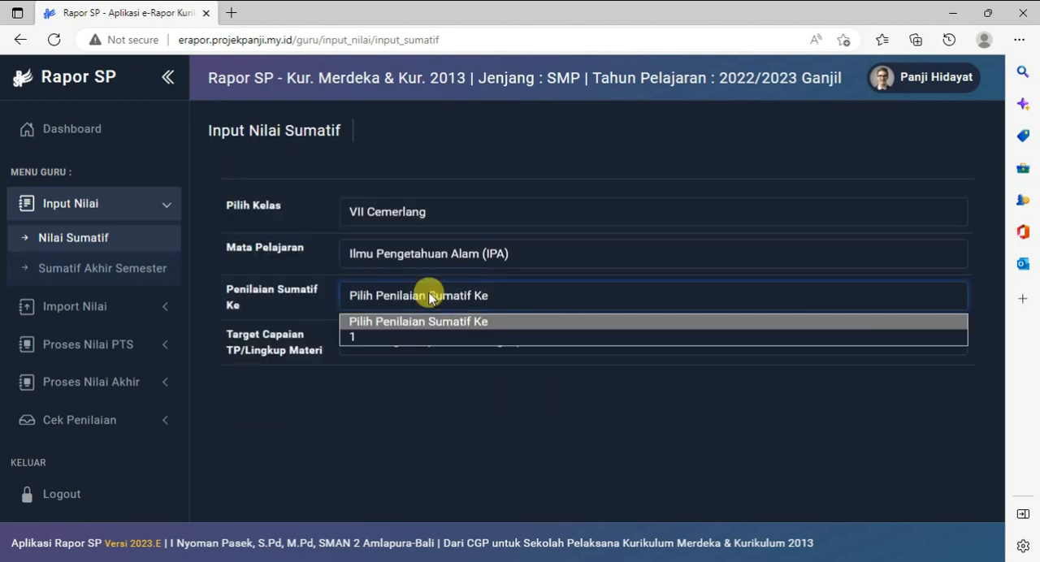
{"action": "left_click", "coordinate": [395, 338]}
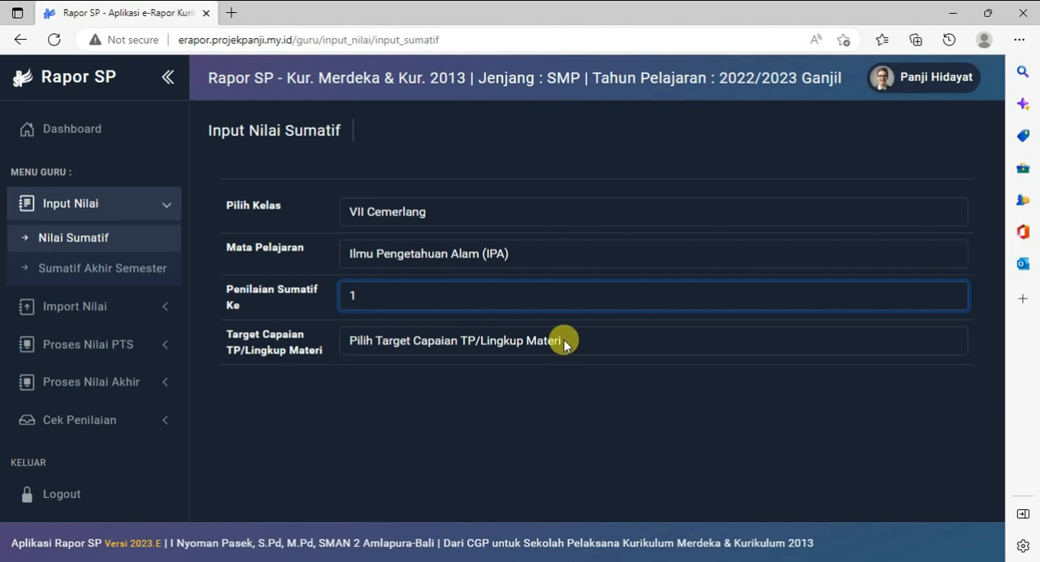
{"action": "left_click", "coordinate": [517, 347]}
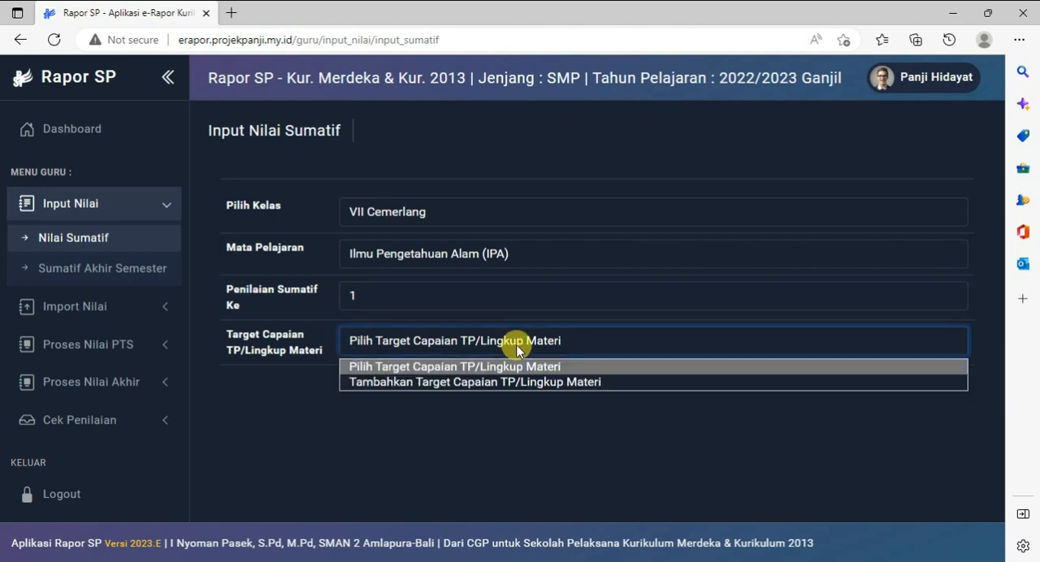
{"action": "left_click", "coordinate": [446, 383]}
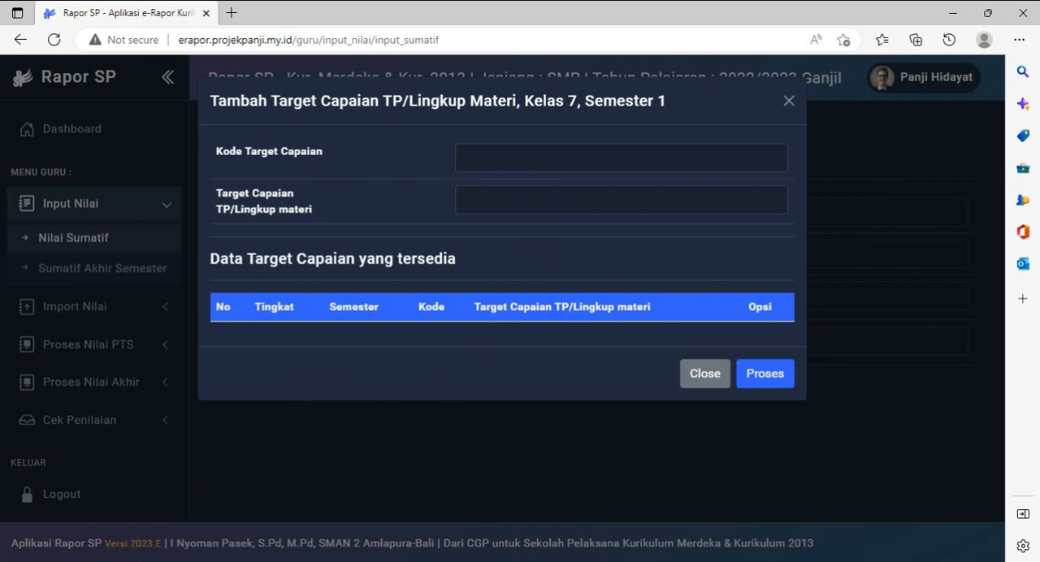
Switch to File Explorer and open TP BESAR.docx from USB Drive (H:) in Word
{"action": "key", "text": "super+e"}
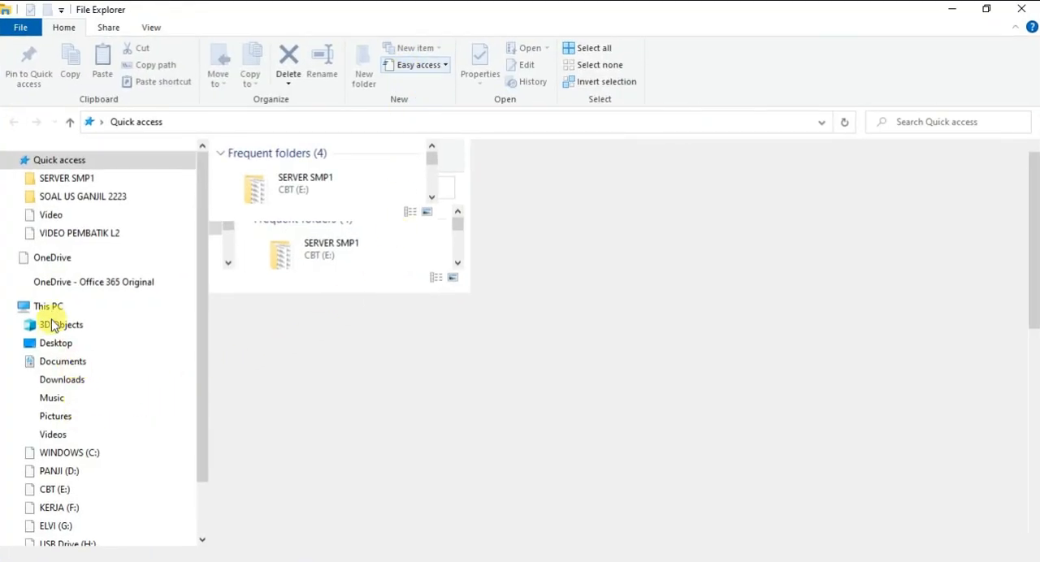
{"action": "left_click", "coordinate": [50, 309]}
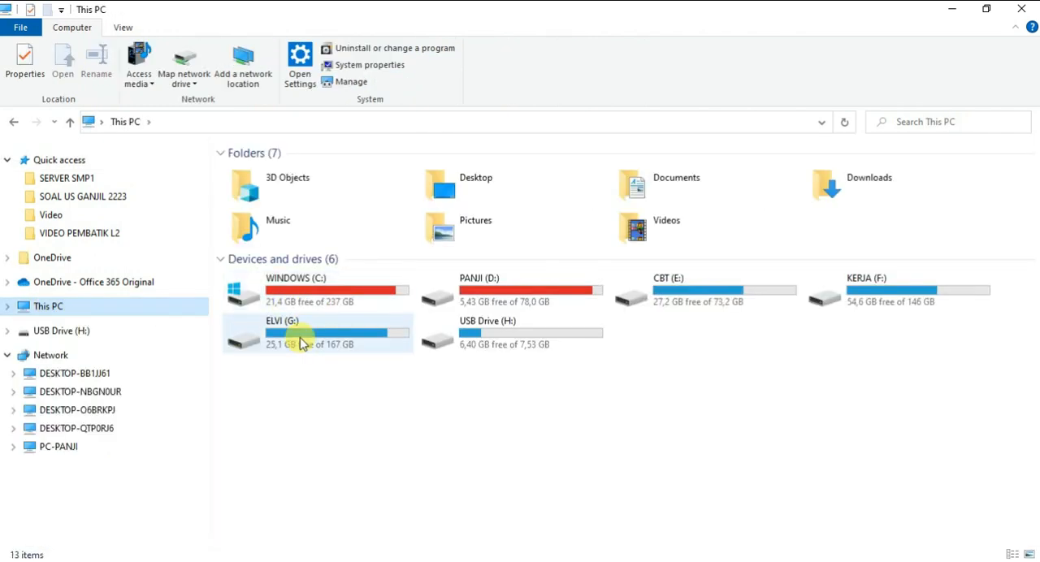
{"action": "left_click", "coordinate": [64, 329]}
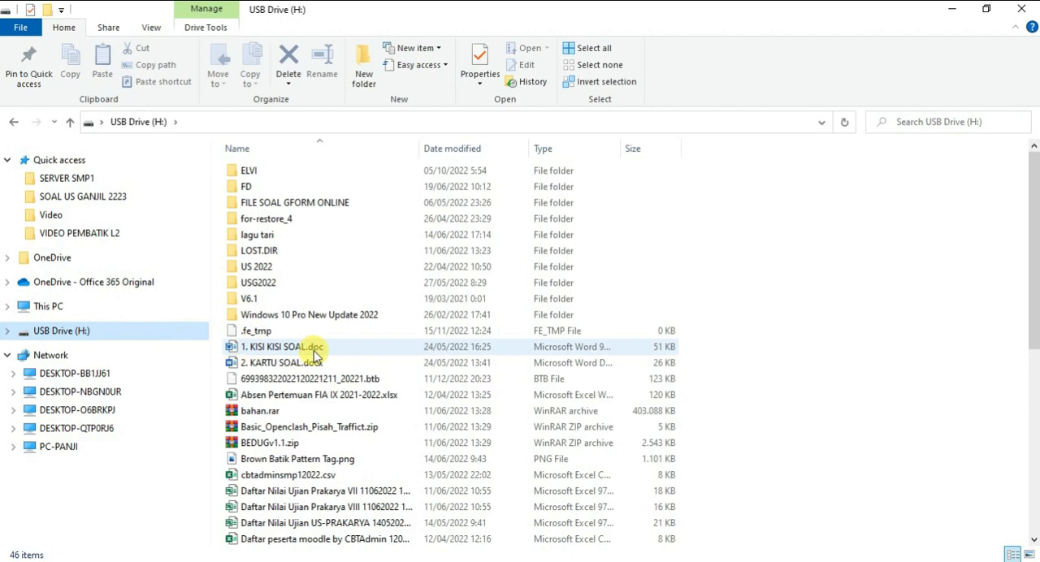
{"action": "scroll", "coordinate": [315, 355], "scroll_direction": "down", "scroll_amount": 5}
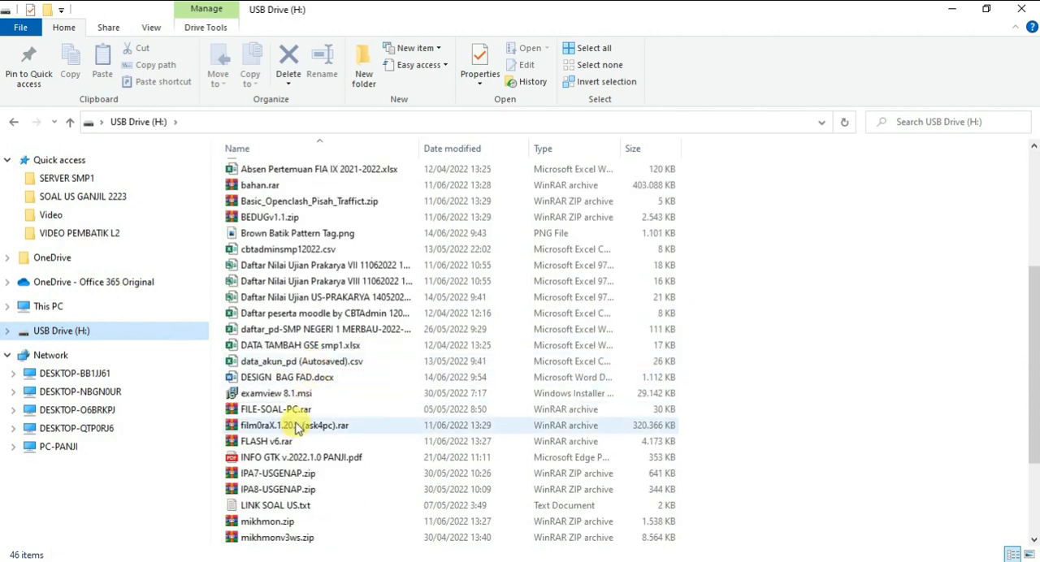
{"action": "scroll", "coordinate": [294, 390], "scroll_direction": "down", "scroll_amount": 3}
{"action": "left_click", "coordinate": [284, 540]}
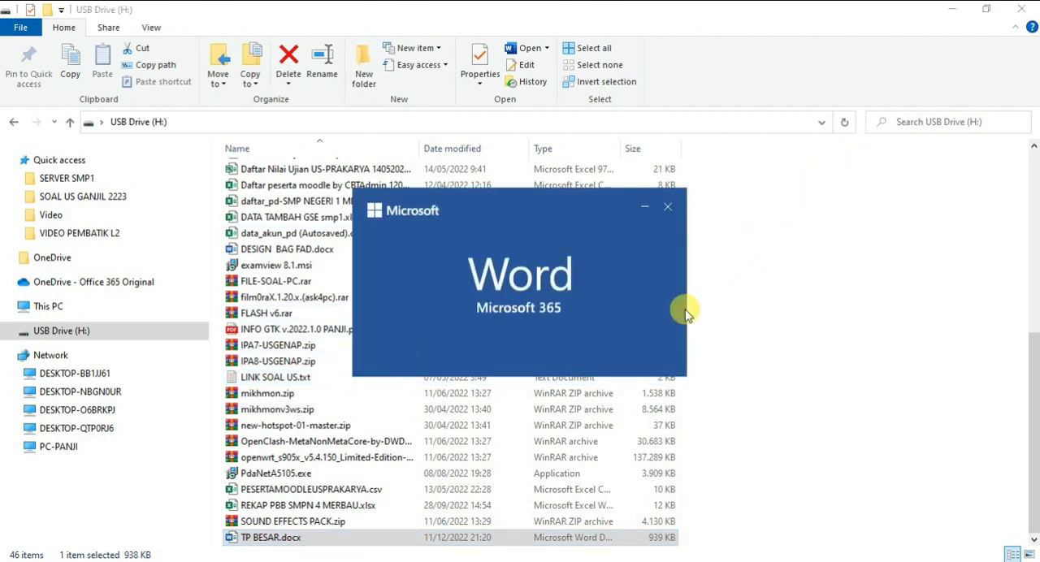
Find objective P.1 in the Tujuan Pembelajaran table and arrange the document side by side with the Rapor SP window
{"action": "scroll", "coordinate": [675, 303], "scroll_direction": "down", "scroll_amount": 10}
{"action": "scroll", "coordinate": [686, 307], "scroll_direction": "down", "scroll_amount": 15}
{"action": "scroll", "coordinate": [685, 307], "scroll_direction": "down", "scroll_amount": 12}
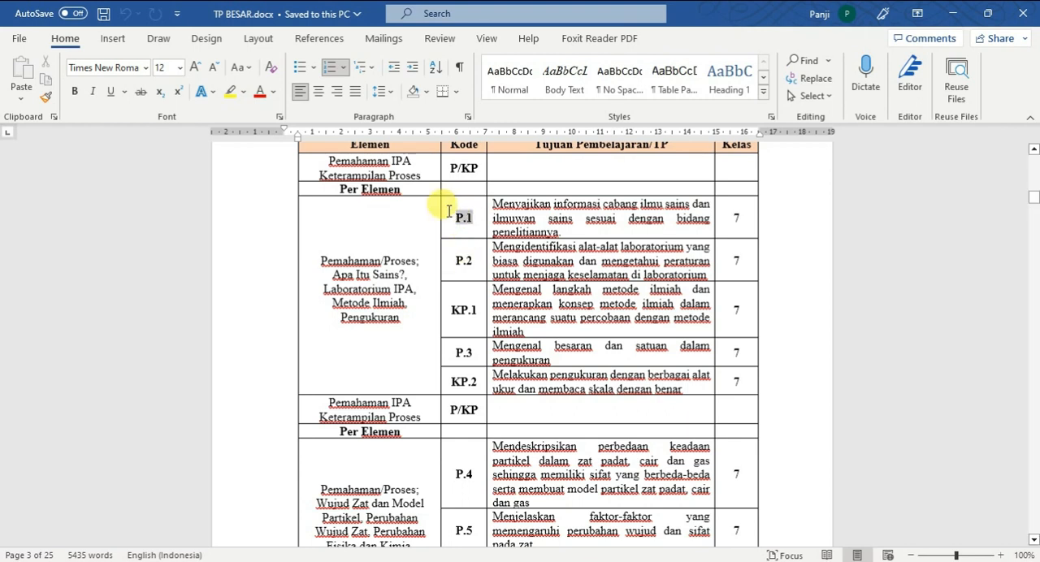
{"action": "right_click", "coordinate": [464, 217]}
{"action": "left_click", "coordinate": [549, 213]}
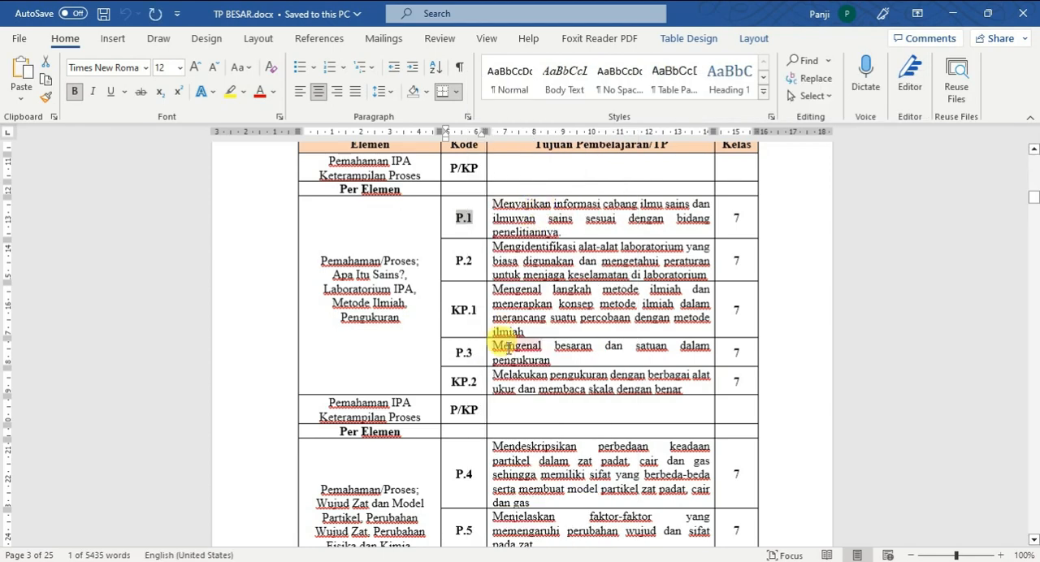
{"action": "key", "text": "super+Left"}
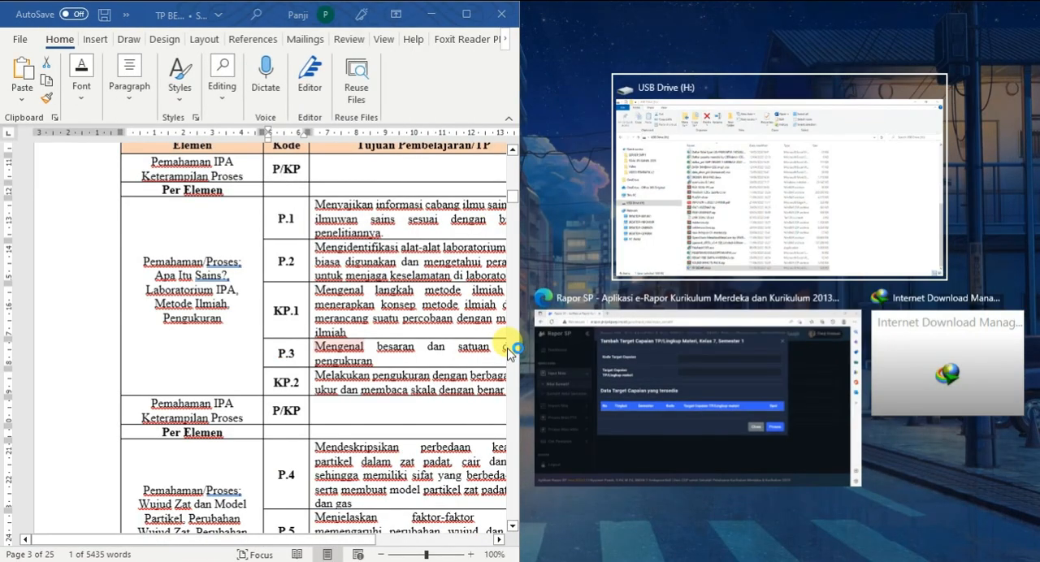
{"action": "left_click", "coordinate": [736, 368]}
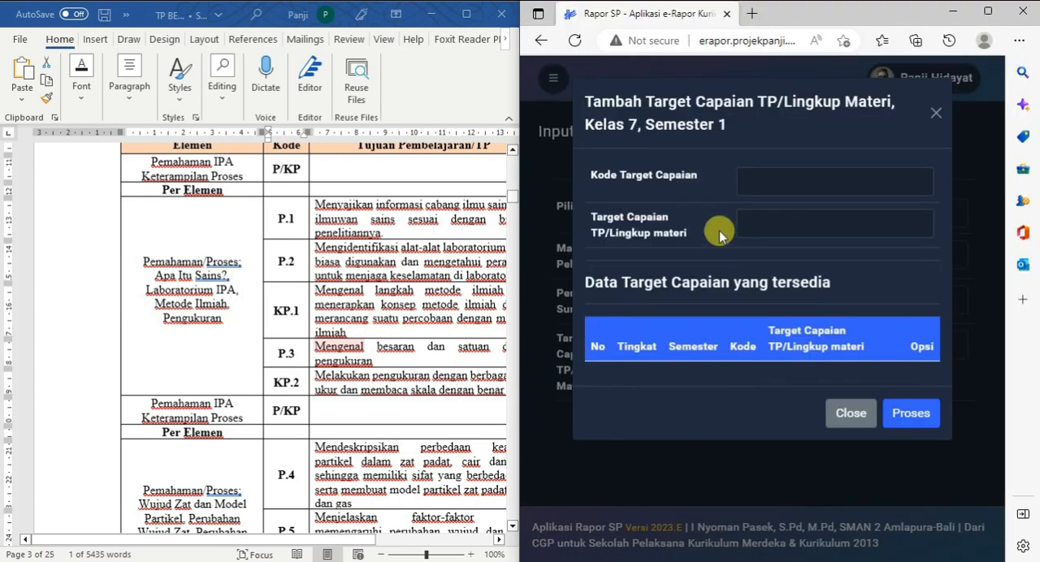
Copy the code P.1 from the Word table into the Kode Target Capaian field
{"action": "left_click", "coordinate": [276, 218]}
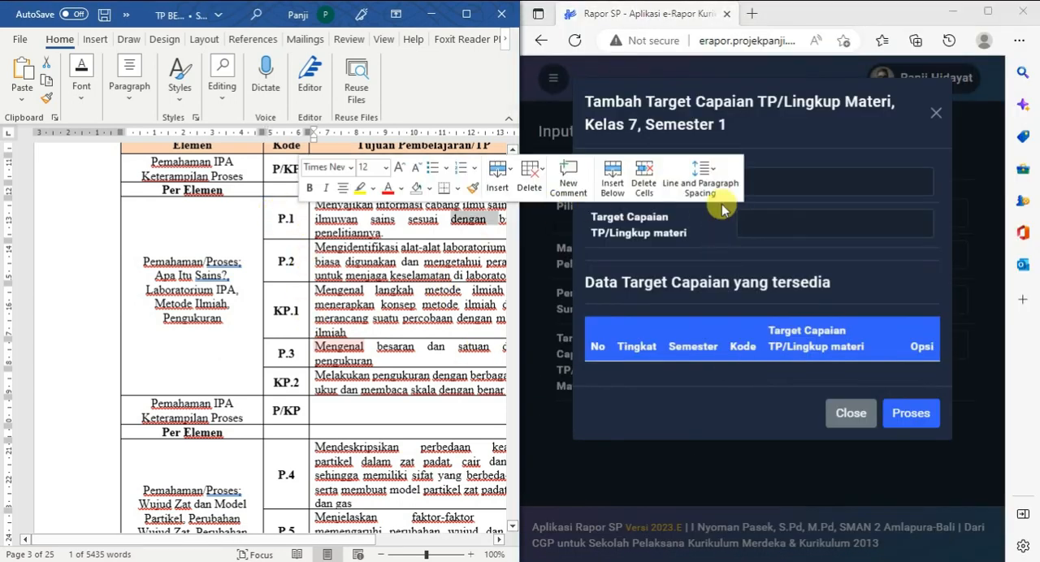
{"action": "left_click", "coordinate": [748, 181]}
{"action": "right_click", "coordinate": [772, 190]}
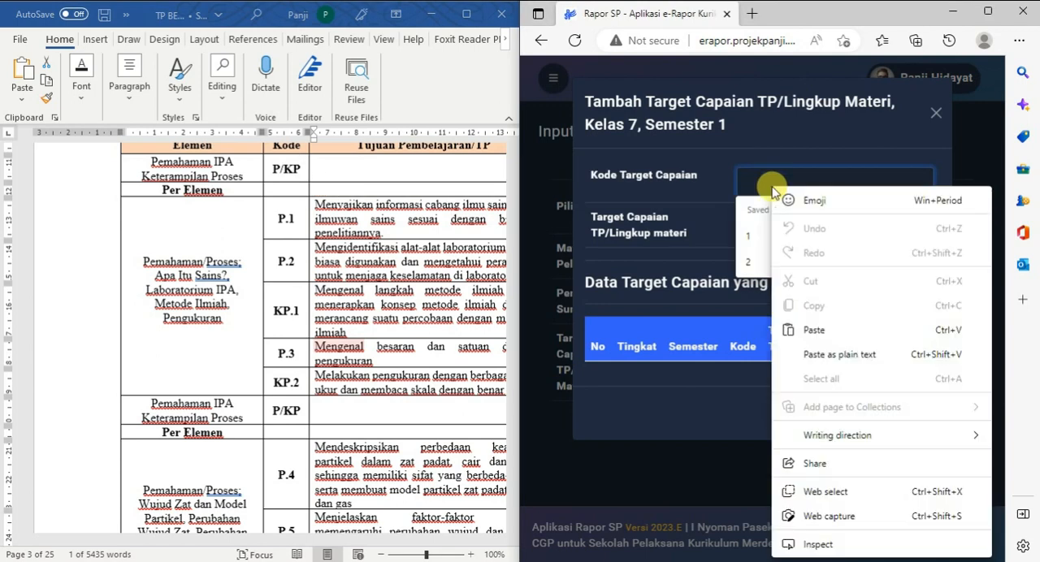
{"action": "left_click", "coordinate": [853, 335]}
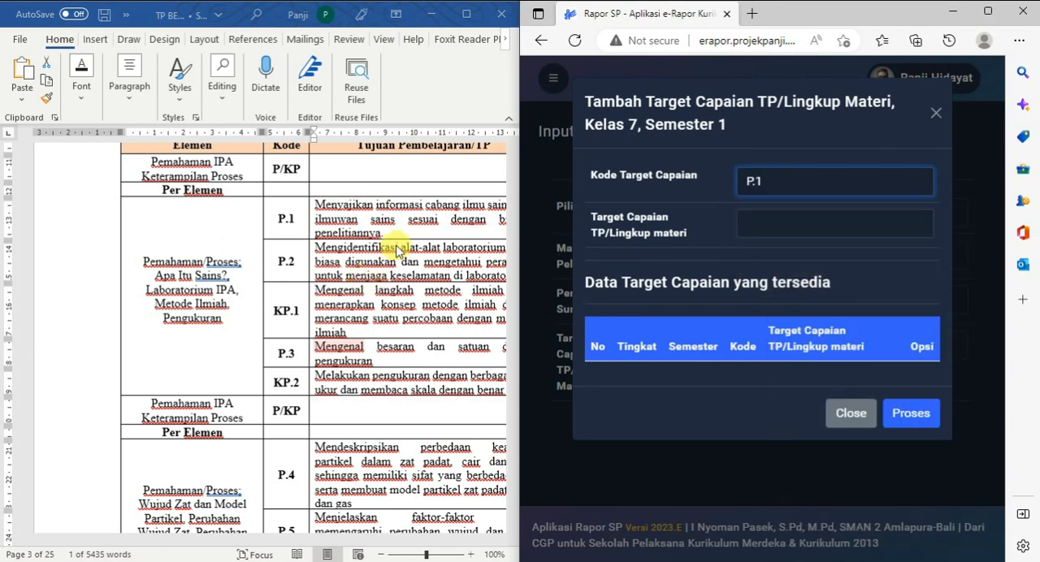
Copy the P.1 objective text from the document into the Target Capaian TP/Lingkup materi field
{"action": "left_click_drag", "start_coordinate": [402, 242], "coordinate": [325, 213]}
{"action": "right_click", "coordinate": [325, 214]}
{"action": "left_click", "coordinate": [372, 204]}
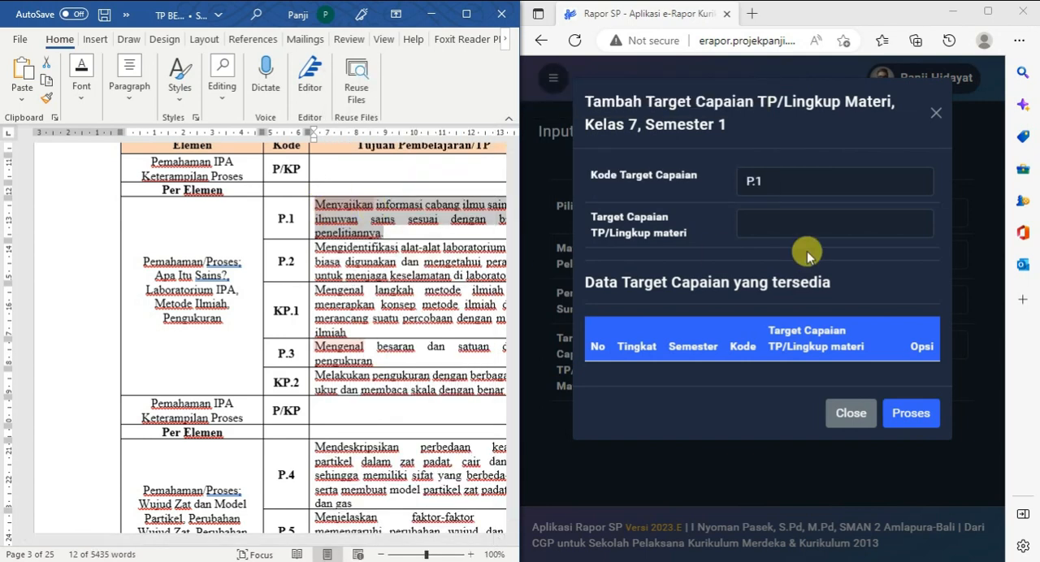
{"action": "left_click", "coordinate": [803, 218]}
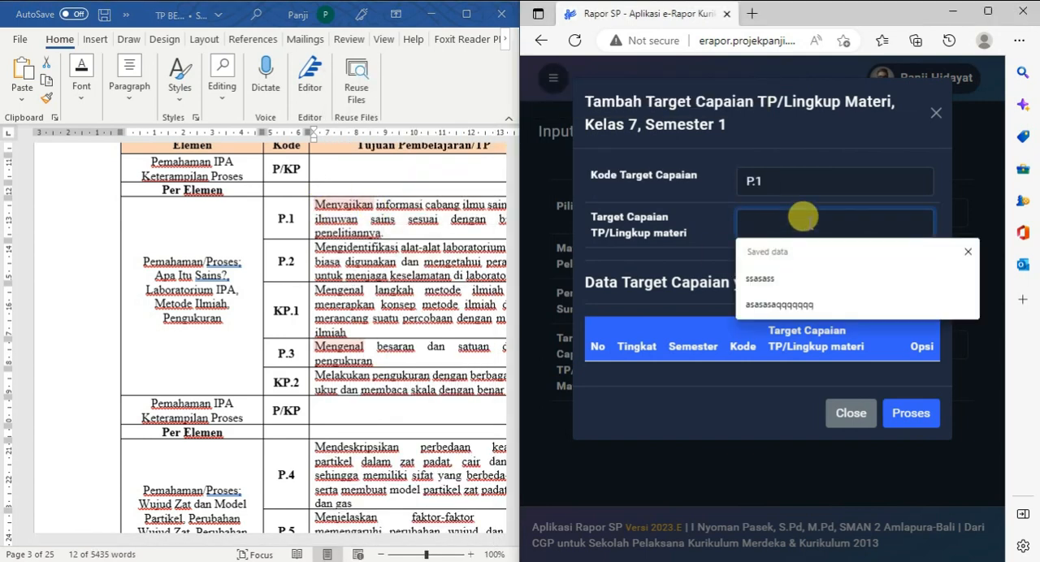
{"action": "key", "text": "ctrl+v"}
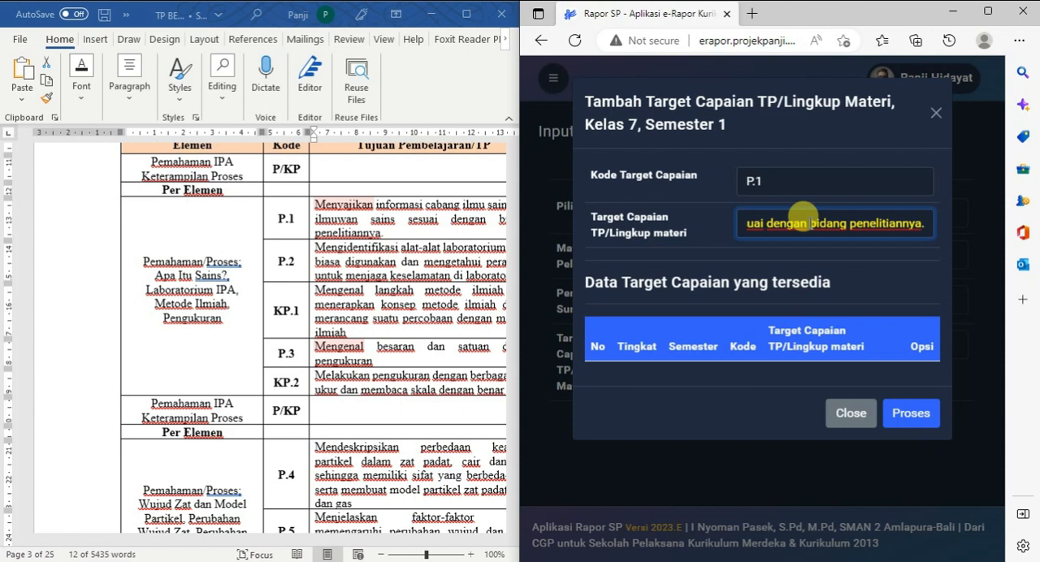
Change the objective's first letter to lowercase so it starts with "menyajikan", and submit the P.1 target
{"action": "key", "text": "Left"}
{"action": "key", "text": "Left"}
{"action": "key", "text": "Left"}
{"action": "key", "text": "Left"}
{"action": "key", "text": "Left"}
{"action": "key", "text": "Left"}
{"action": "key", "text": "Left"}
{"action": "key", "text": "Left"}
{"action": "key", "text": "Left"}
{"action": "key", "text": "Left"}
{"action": "key", "text": "Left"}
{"action": "key", "text": "Left"}
{"action": "key", "text": "Left"}
{"action": "key", "text": "Left"}
{"action": "key", "text": "Left"}
{"action": "key", "text": "Left"}
{"action": "key", "text": "Left"}
{"action": "key", "text": "Left"}
{"action": "key", "text": "Left"}
{"action": "key", "text": "Left"}
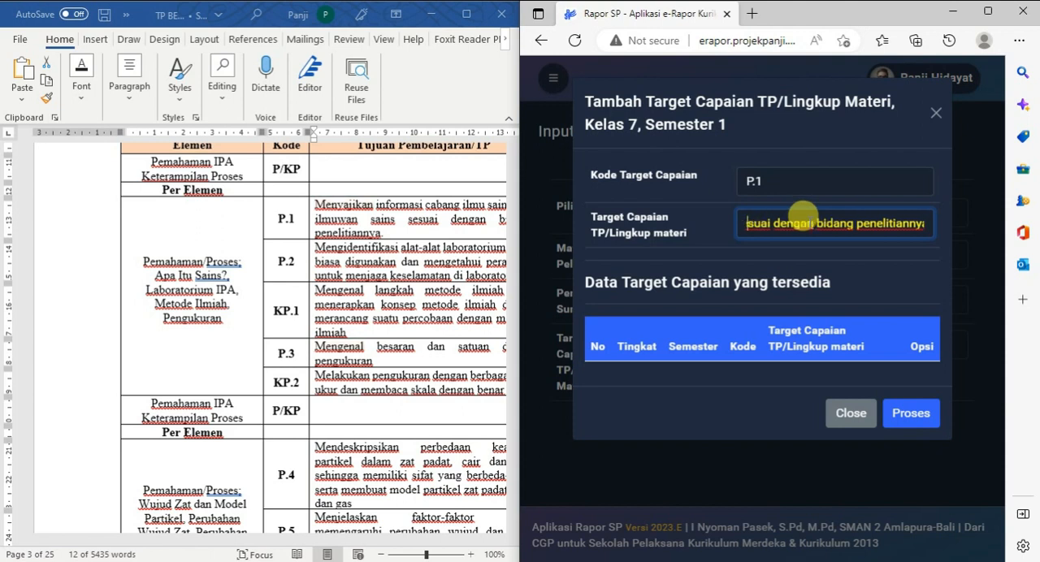
{"action": "key", "text": "Left"}
{"action": "key", "text": "Left"}
{"action": "key", "text": "Left"}
{"action": "key", "text": "Left"}
{"action": "key", "text": "Left"}
{"action": "key", "text": "Left"}
{"action": "key", "text": "Left"}
{"action": "key", "text": "Left"}
{"action": "key", "text": "Left"}
{"action": "key", "text": "Left"}
{"action": "key", "text": "Left"}
{"action": "key", "text": "Left"}
{"action": "key", "text": "Left"}
{"action": "key", "text": "Left"}
{"action": "key", "text": "Left"}
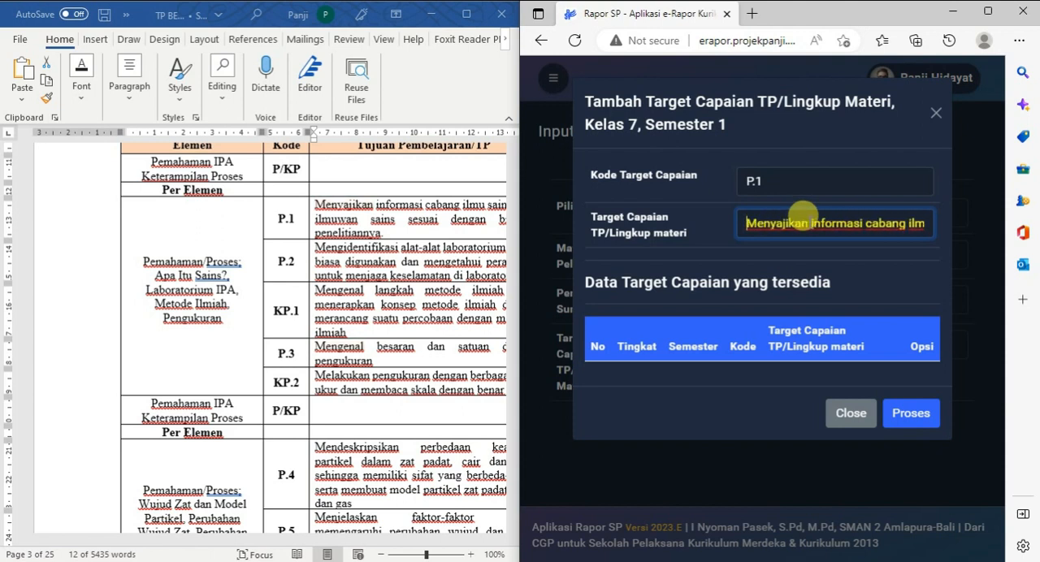
{"action": "key", "text": "Delete"}
{"action": "type", "text": "m"}
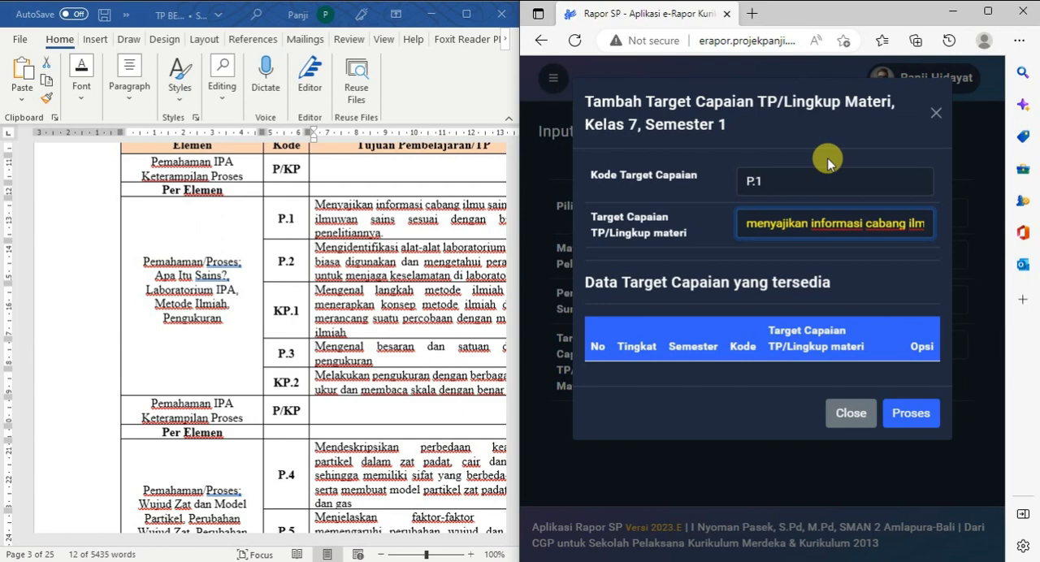
{"action": "left_click", "coordinate": [909, 412]}
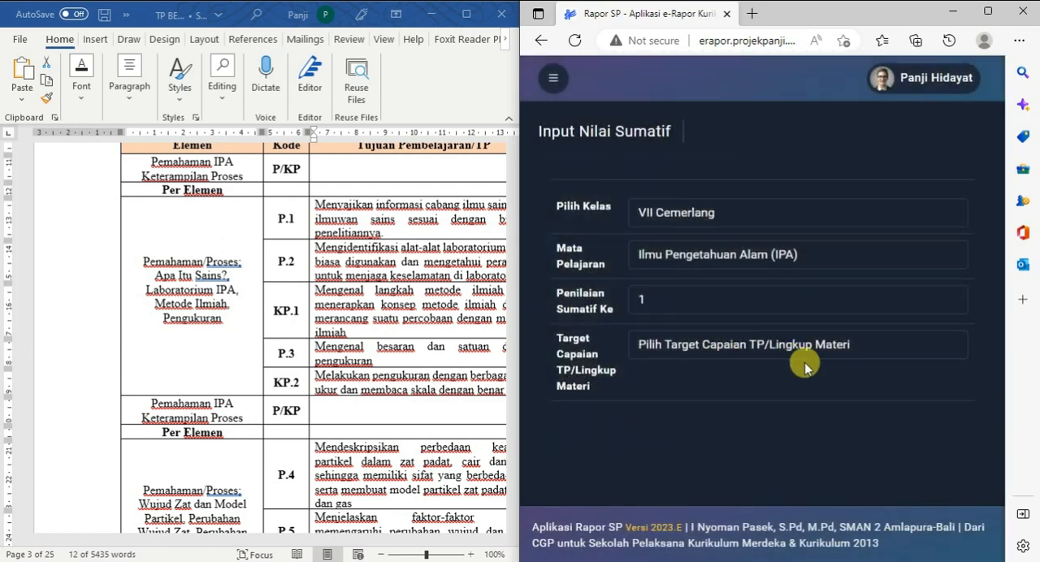
Start another Target Capaian entry with the code P.2 and go to the P.2 objective text in the Word table
{"action": "left_click", "coordinate": [809, 350]}
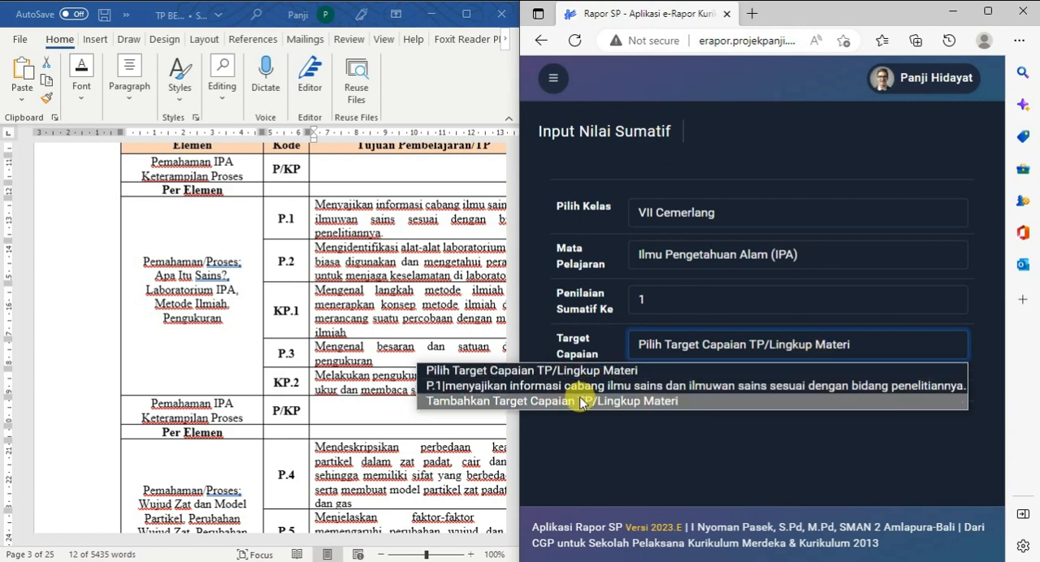
{"action": "left_click", "coordinate": [671, 403]}
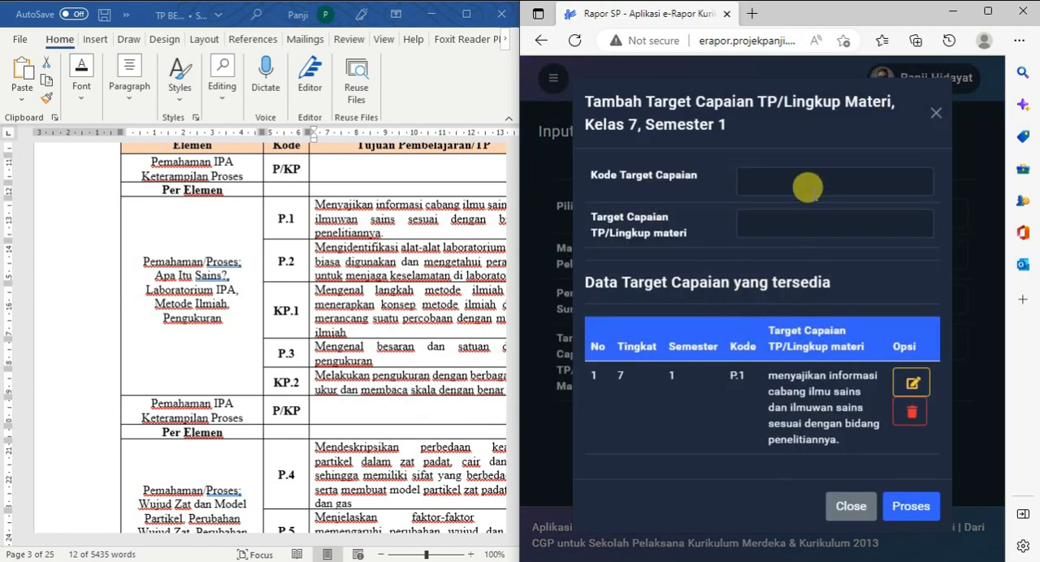
{"action": "left_click", "coordinate": [770, 179]}
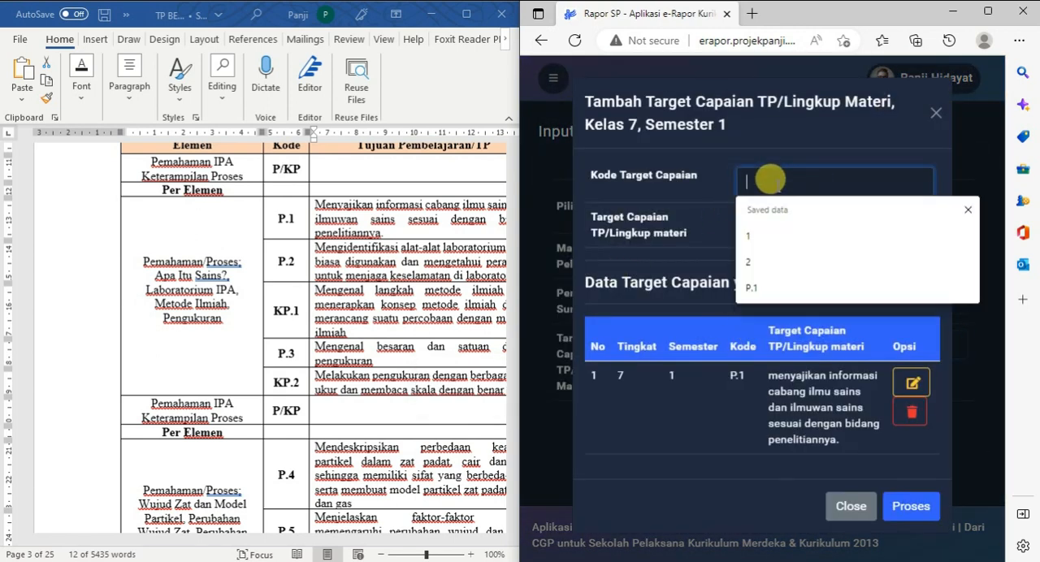
{"action": "type", "text": "P"}
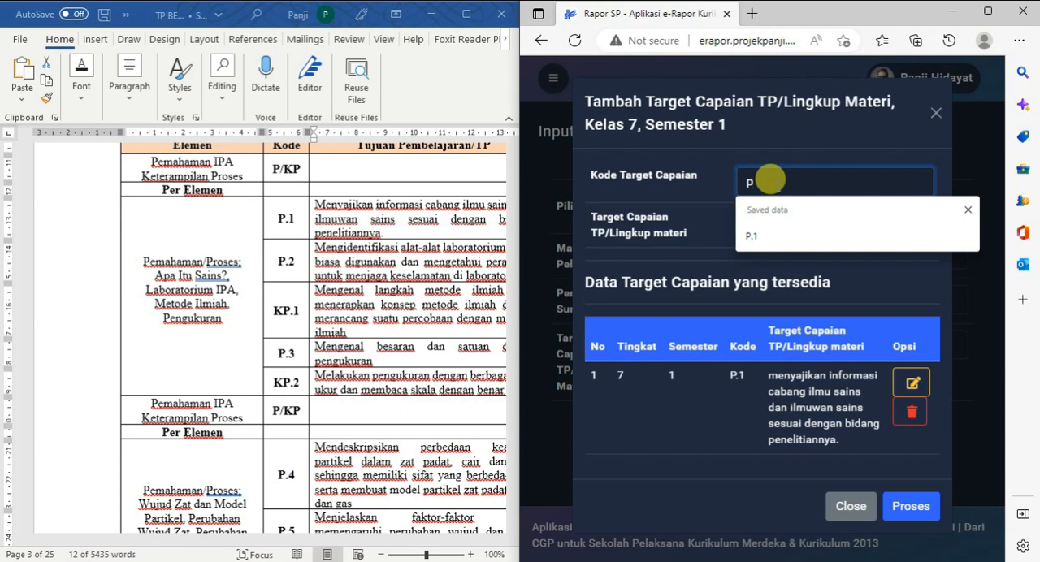
{"action": "type", "text": ".2"}
{"action": "key", "text": "BackSpace"}
{"action": "key", "text": "BackSpace"}
{"action": "key", "text": "BackSpace"}
{"action": "type", "text": "P.21"}
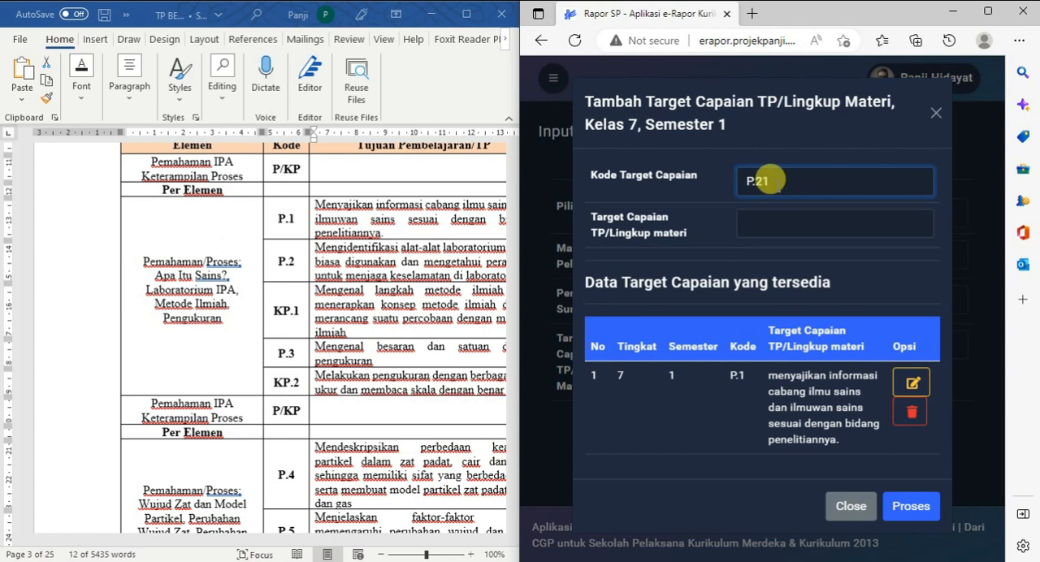
{"action": "left_click", "coordinate": [443, 252]}
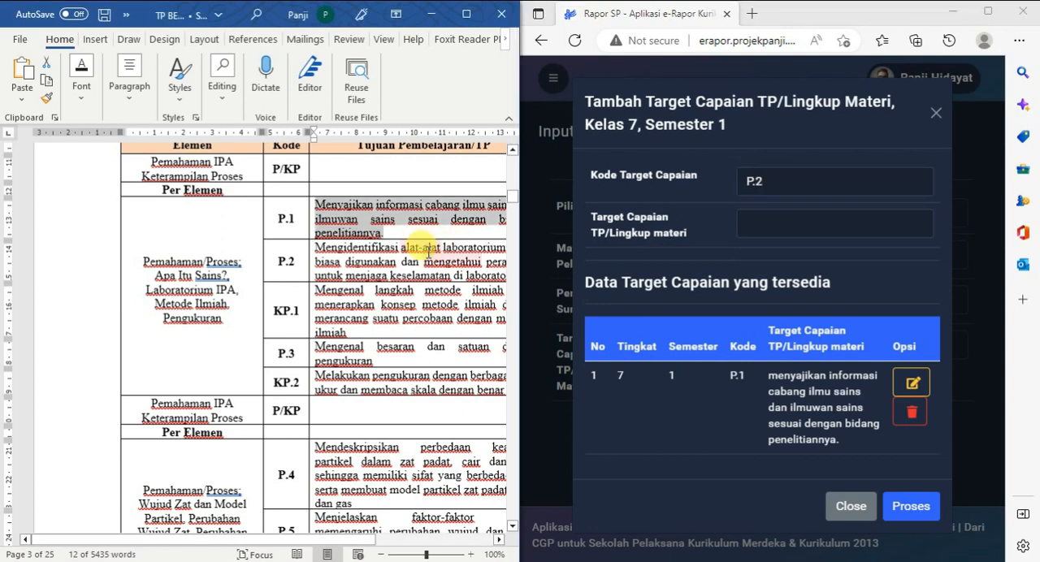
{"action": "left_click", "coordinate": [312, 236]}
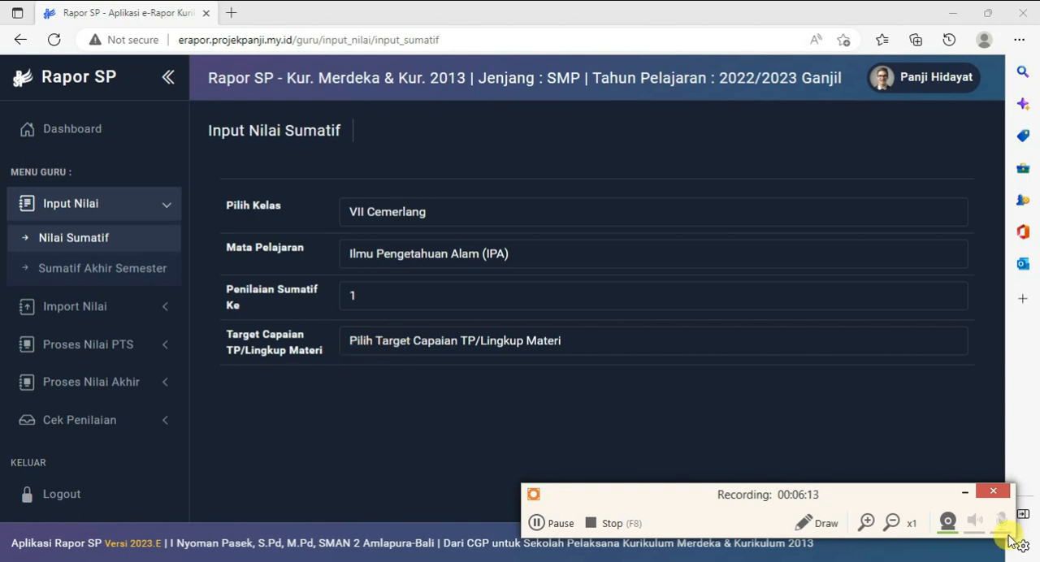
Review the available Target Capaian entries and the Import Nilai options, returning to the Input Nilai section
{"action": "left_click", "coordinate": [438, 337]}
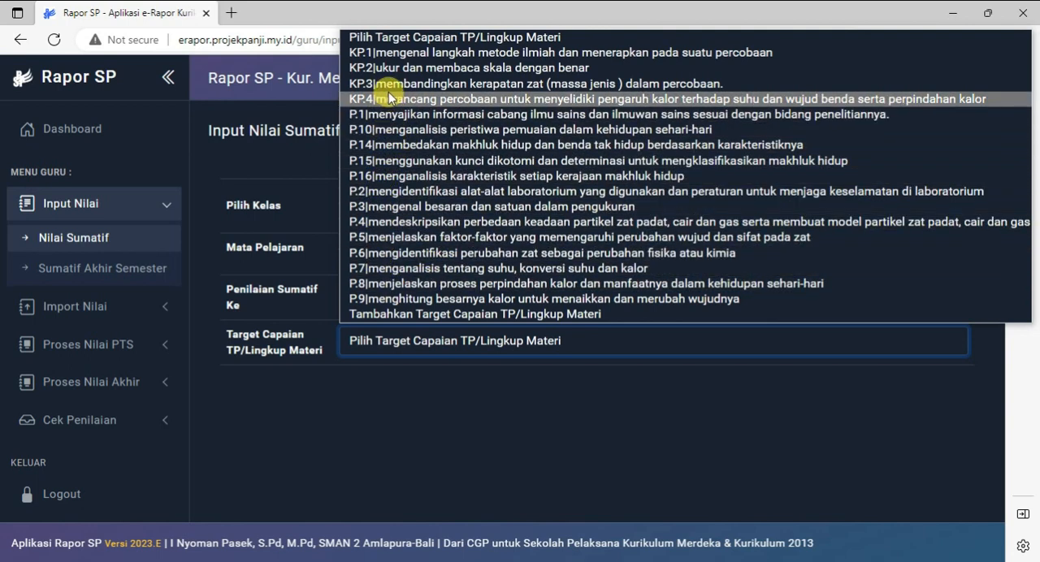
{"action": "left_click", "coordinate": [630, 396]}
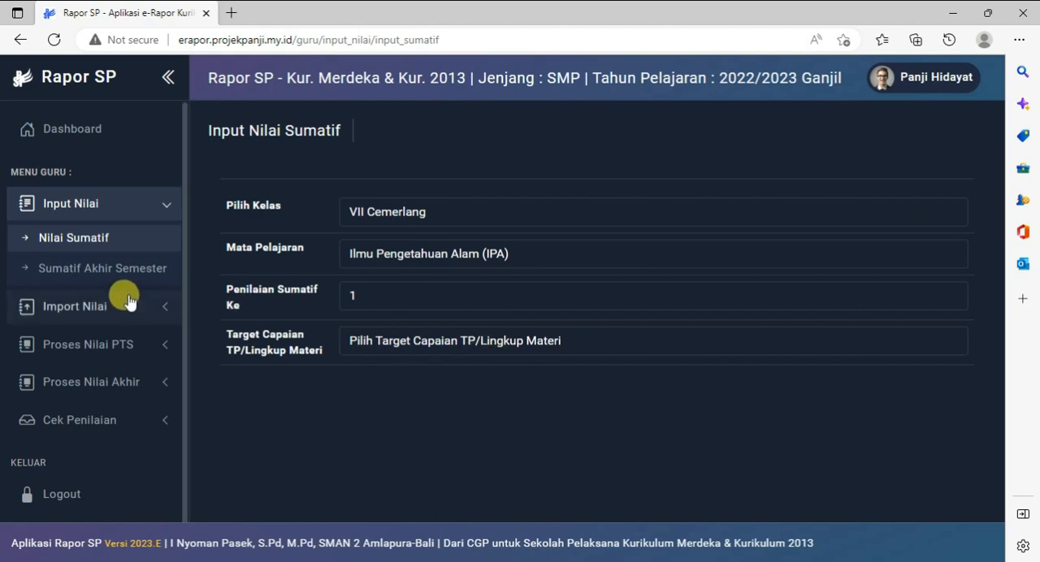
{"action": "left_click", "coordinate": [93, 308]}
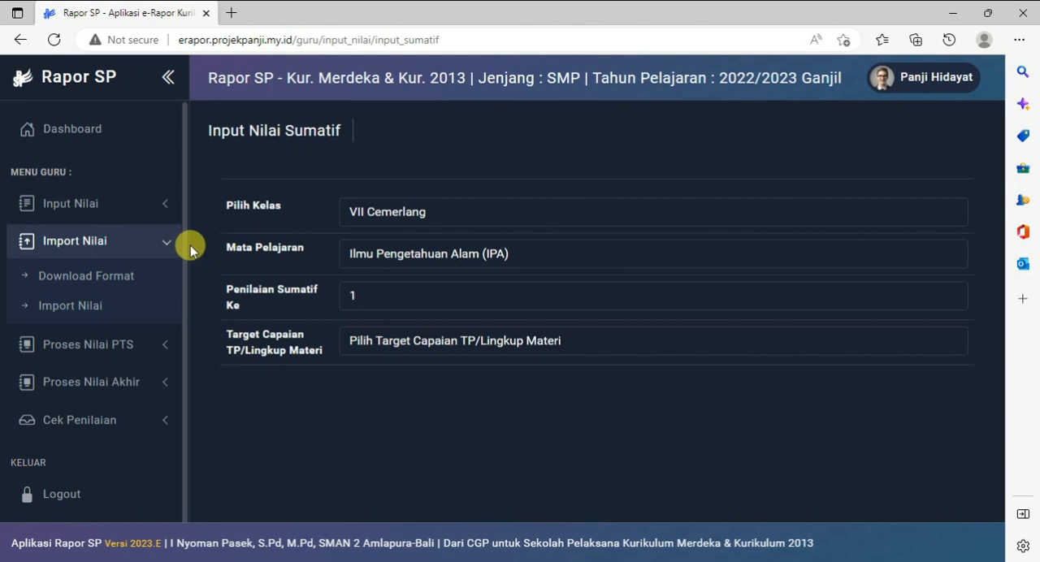
{"action": "left_click", "coordinate": [154, 237]}
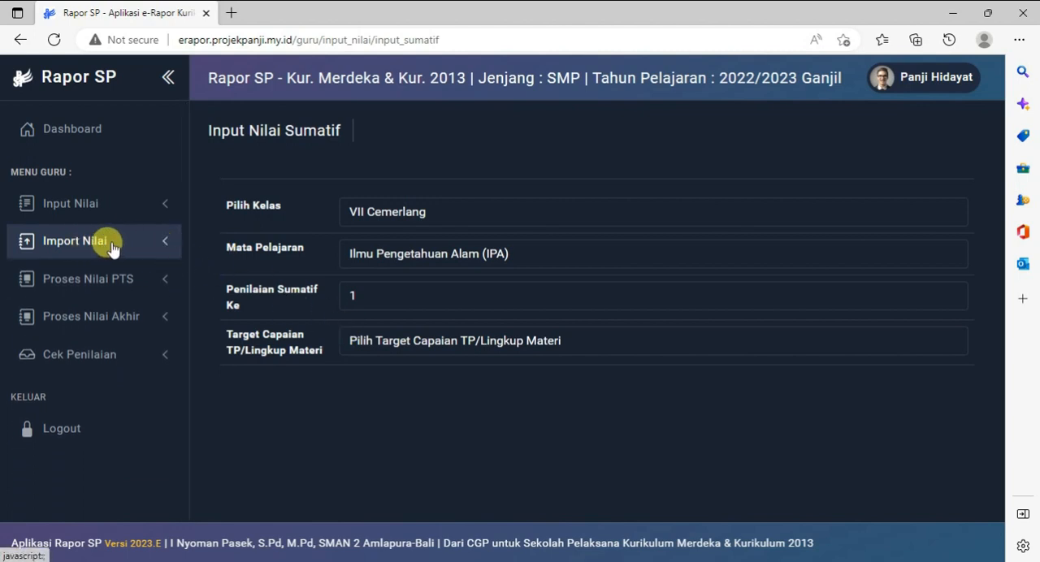
{"action": "left_click", "coordinate": [151, 210]}
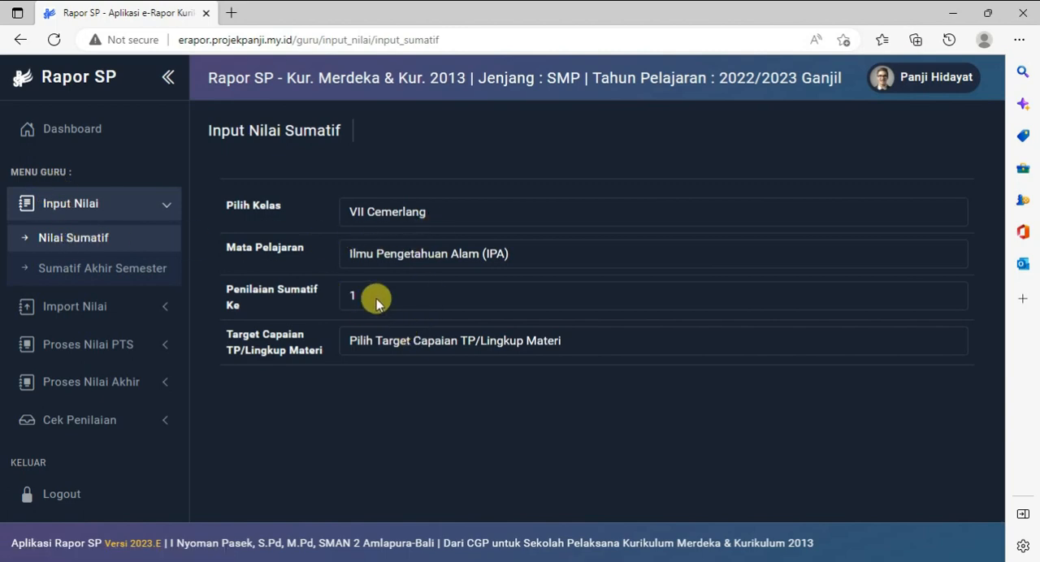
Choose target P.1 for summative assessment 1 and examine the competency limits and the student grade fields
{"action": "left_click", "coordinate": [383, 342]}
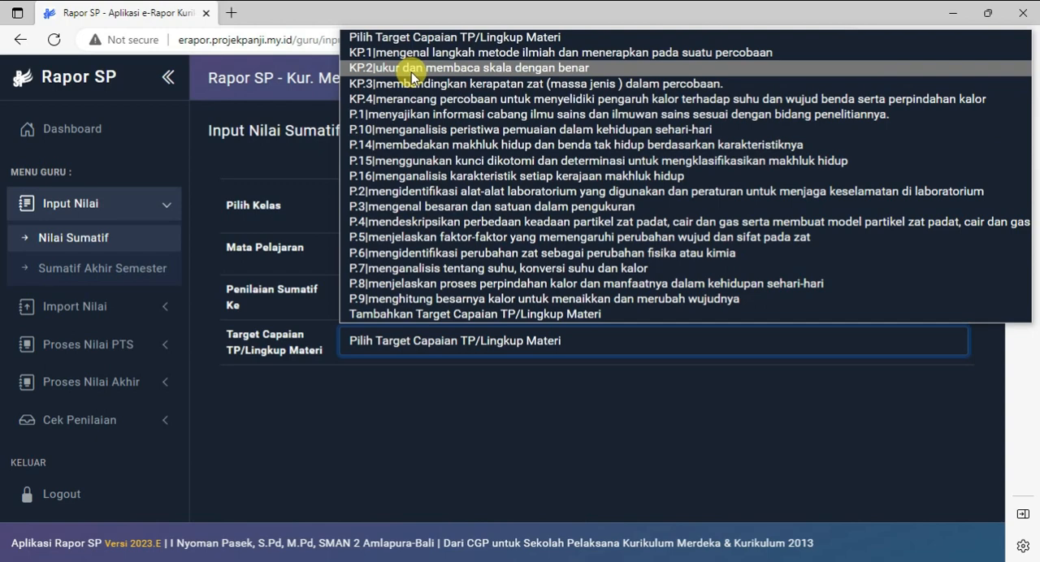
{"action": "left_click", "coordinate": [410, 114]}
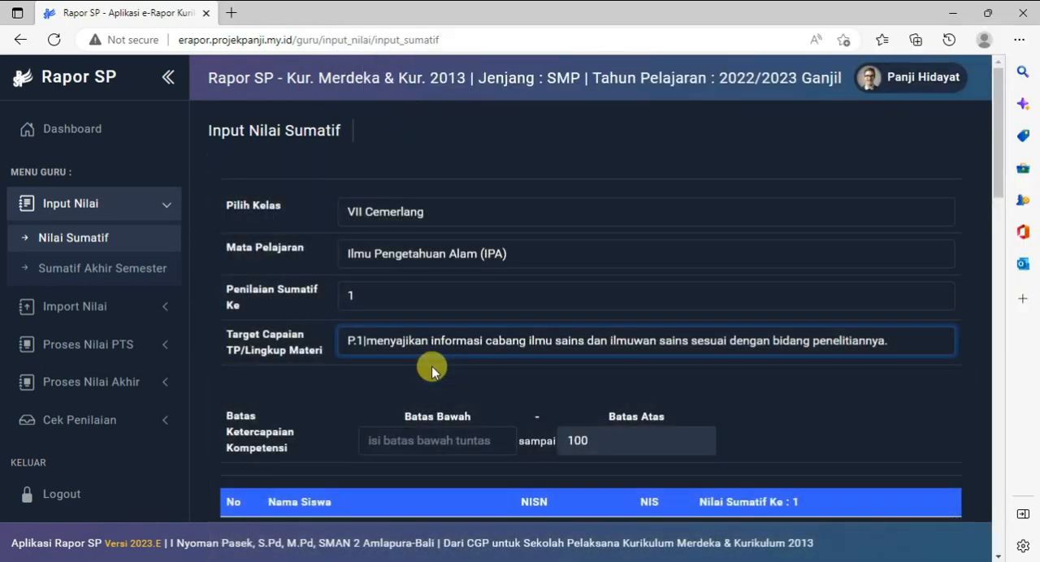
{"action": "scroll", "coordinate": [431, 370], "scroll_direction": "down", "scroll_amount": 3}
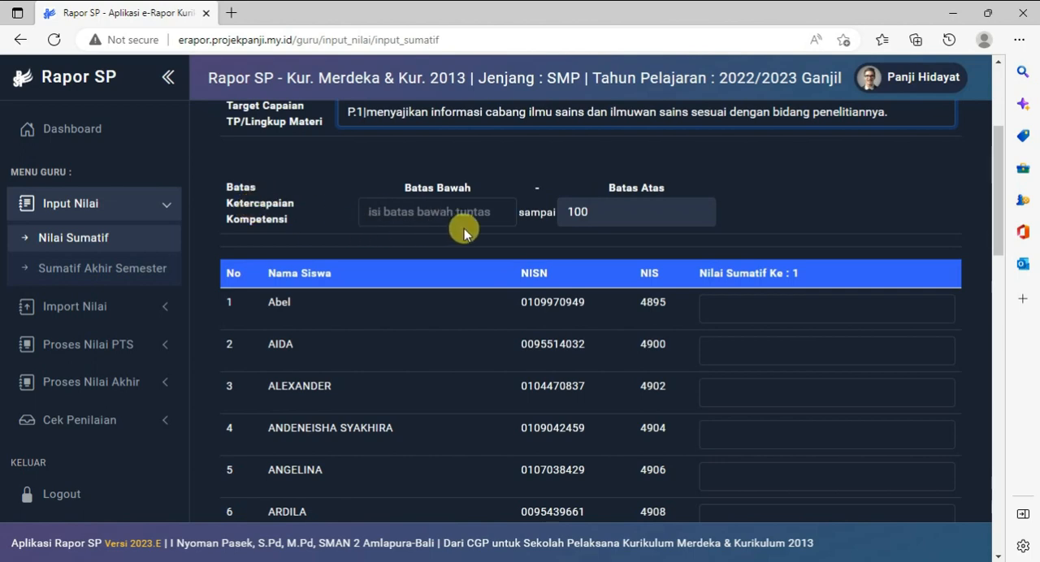
{"action": "scroll", "coordinate": [801, 314], "scroll_direction": "down", "scroll_amount": 10}
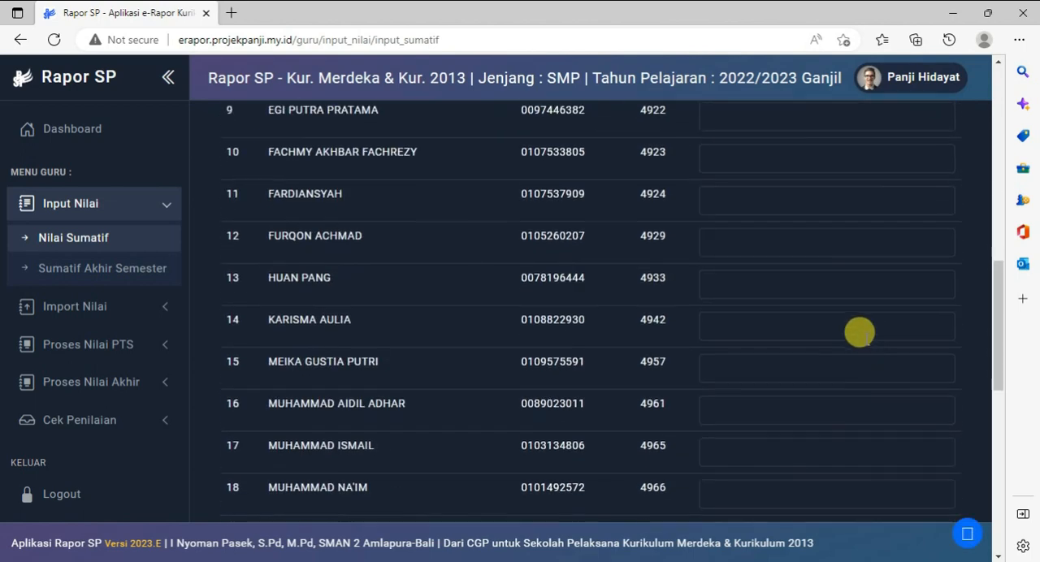
{"action": "scroll", "coordinate": [857, 350], "scroll_direction": "up", "scroll_amount": 2}
{"action": "scroll", "coordinate": [857, 350], "scroll_direction": "up", "scroll_amount": 4}
{"action": "scroll", "coordinate": [836, 399], "scroll_direction": "down", "scroll_amount": 2}
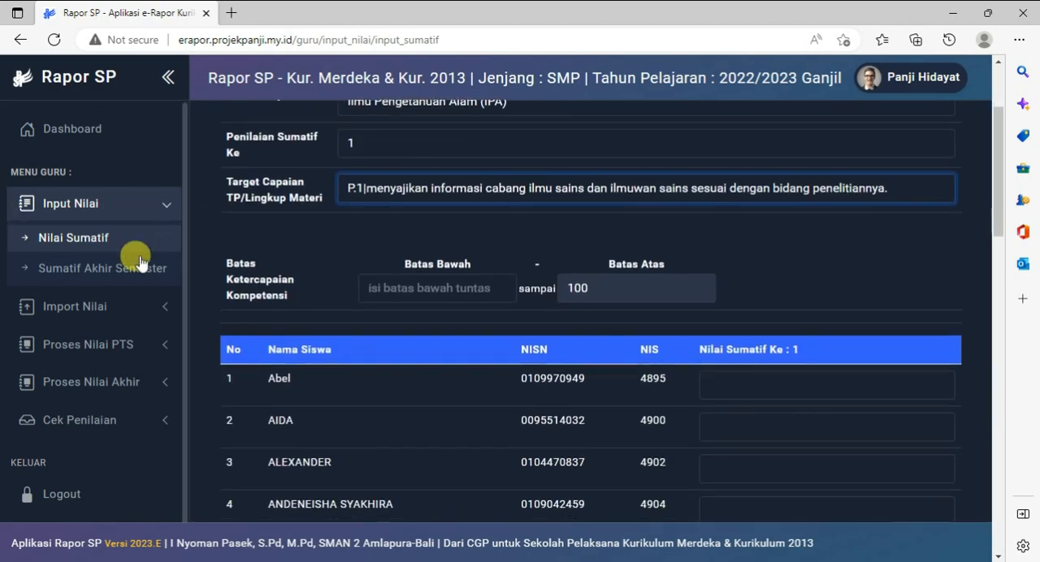
In Download Format Import Nilai, choose VII Cemerlang, Ilmu Pengetahuan Alam (IPA) and Semester 1, and open the Jumlah Penilaian Sumatif choices
{"action": "left_click", "coordinate": [66, 307]}
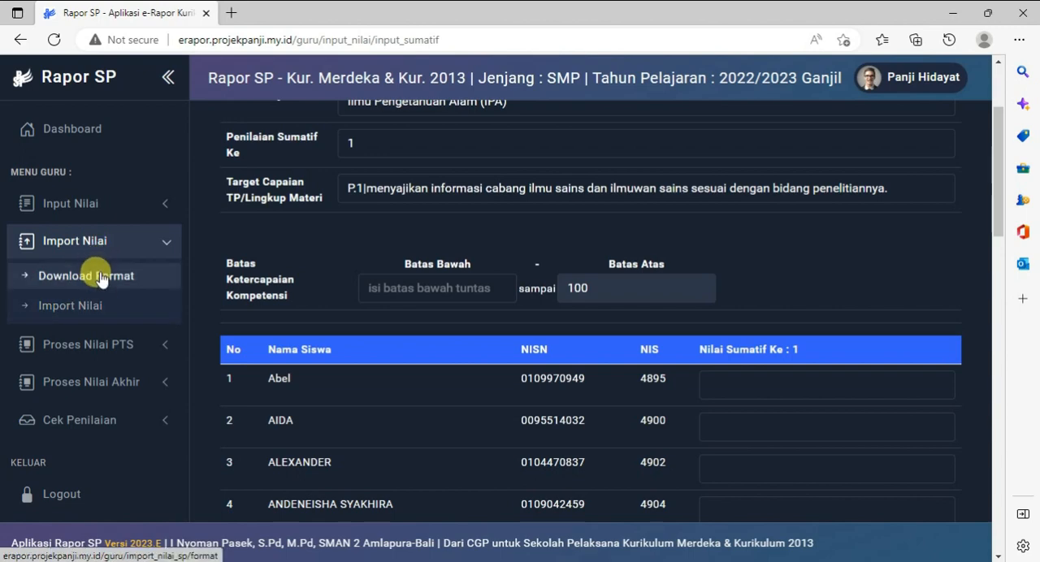
{"action": "left_click", "coordinate": [97, 284]}
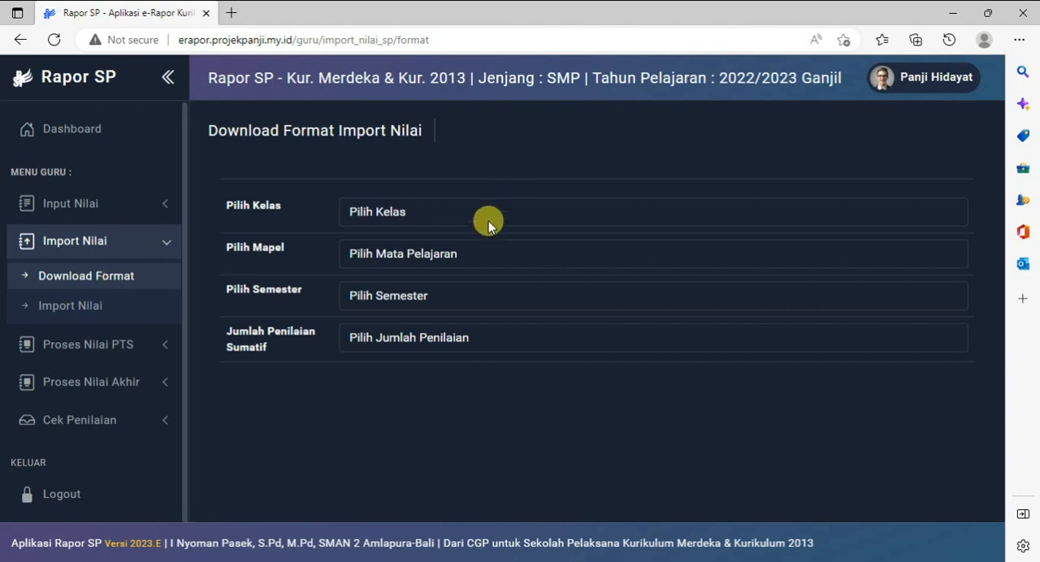
{"action": "left_click", "coordinate": [444, 209]}
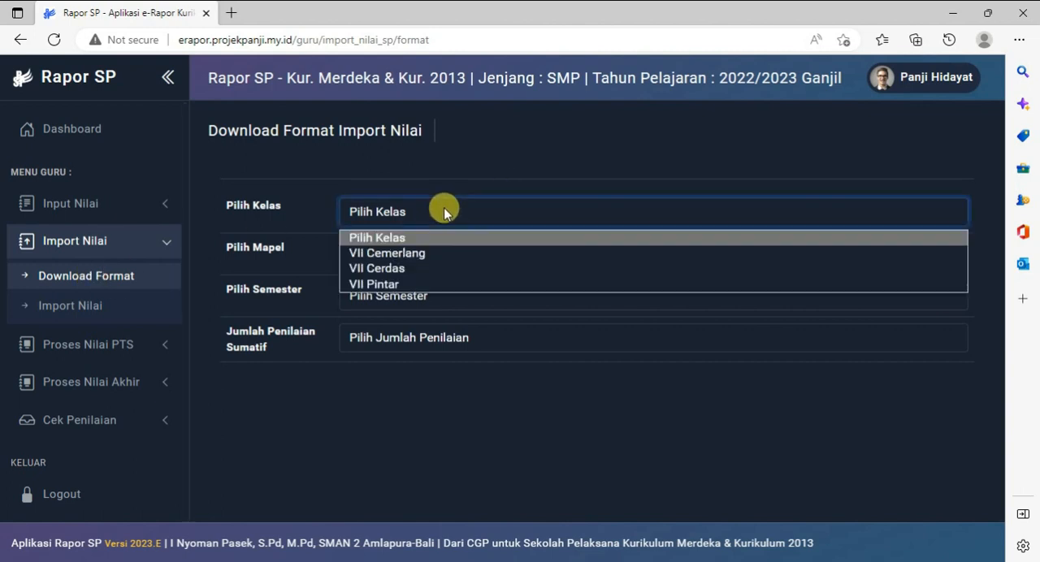
{"action": "left_click", "coordinate": [422, 254]}
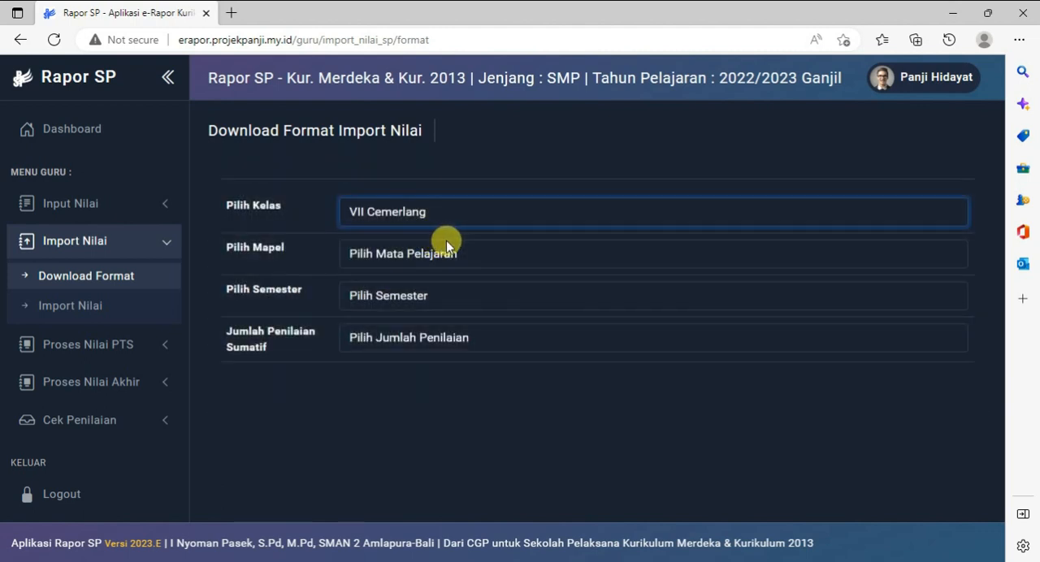
{"action": "left_click", "coordinate": [446, 254]}
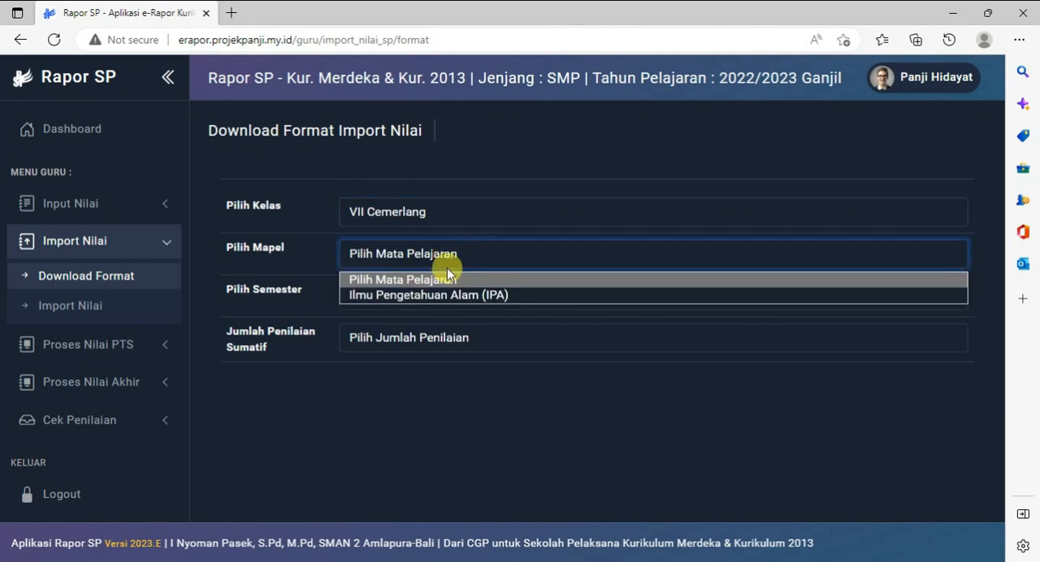
{"action": "left_click", "coordinate": [445, 297]}
{"action": "left_click", "coordinate": [425, 297]}
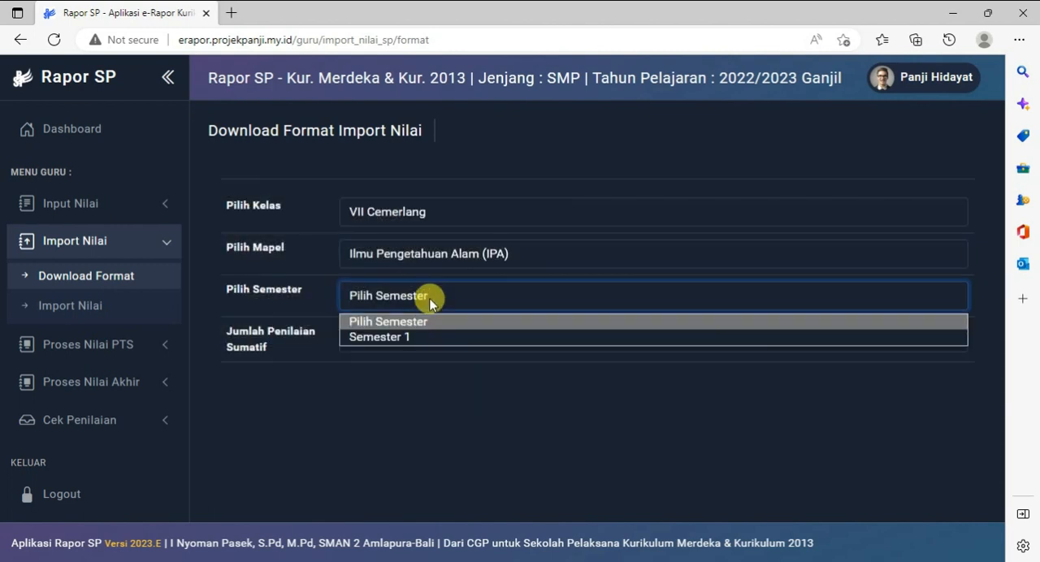
{"action": "left_click", "coordinate": [413, 337]}
{"action": "left_click", "coordinate": [429, 339]}
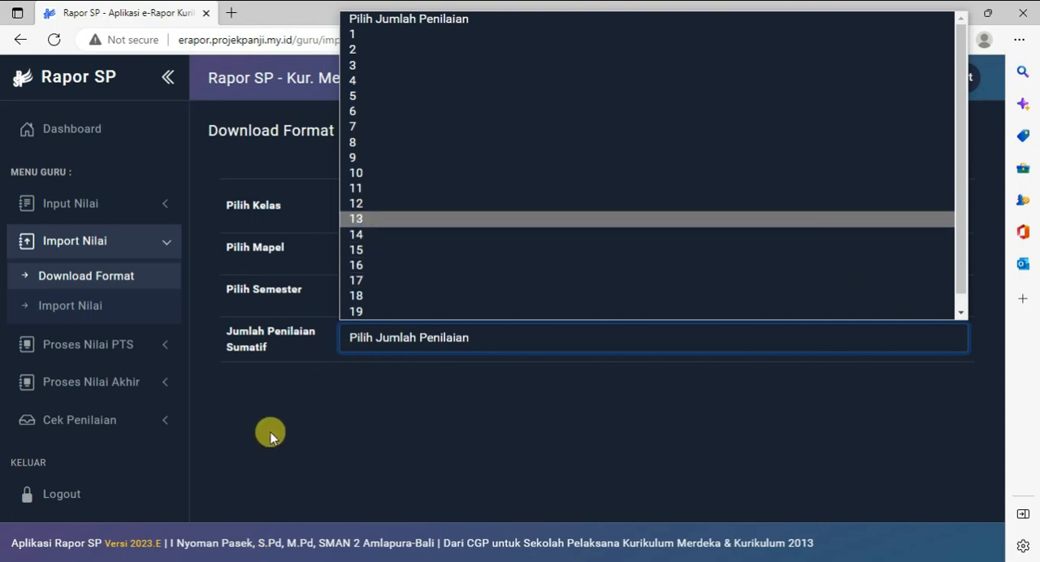
In Nilai Sumatif, choose VII Cemerlang, Ilmu Pengetahuan Alam (IPA) and assessment 1, and review the full list of Target Capaian entries
{"action": "left_click", "coordinate": [70, 205]}
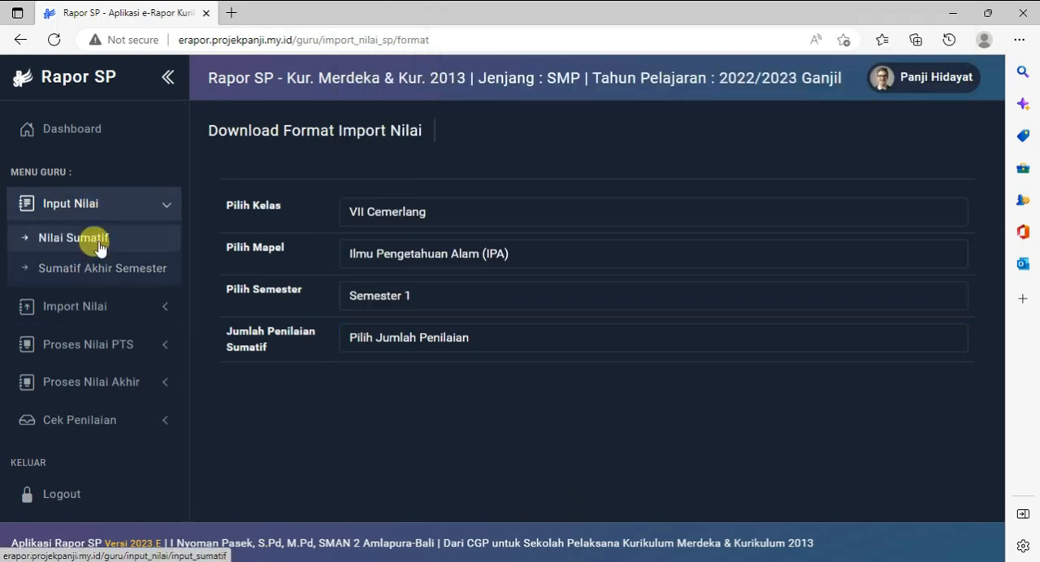
{"action": "left_click", "coordinate": [100, 241]}
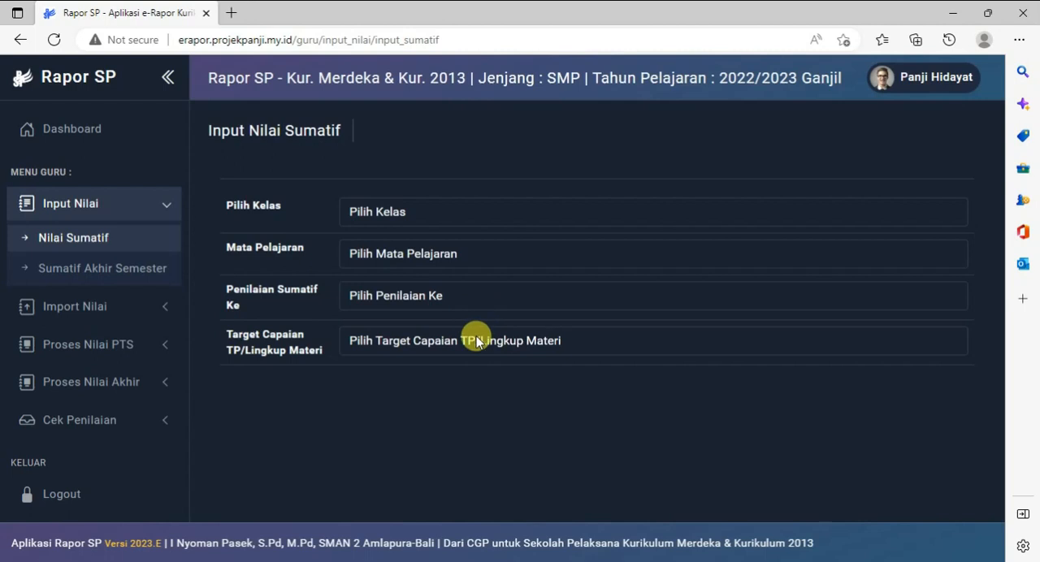
{"action": "left_click", "coordinate": [452, 345]}
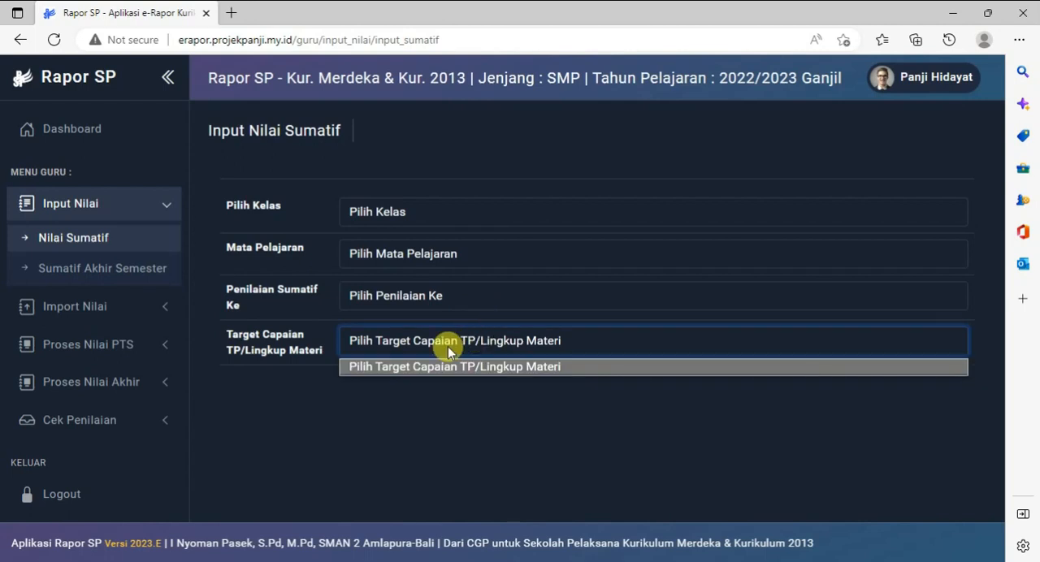
{"action": "left_click", "coordinate": [365, 211]}
{"action": "left_click", "coordinate": [383, 249]}
{"action": "left_click", "coordinate": [393, 256]}
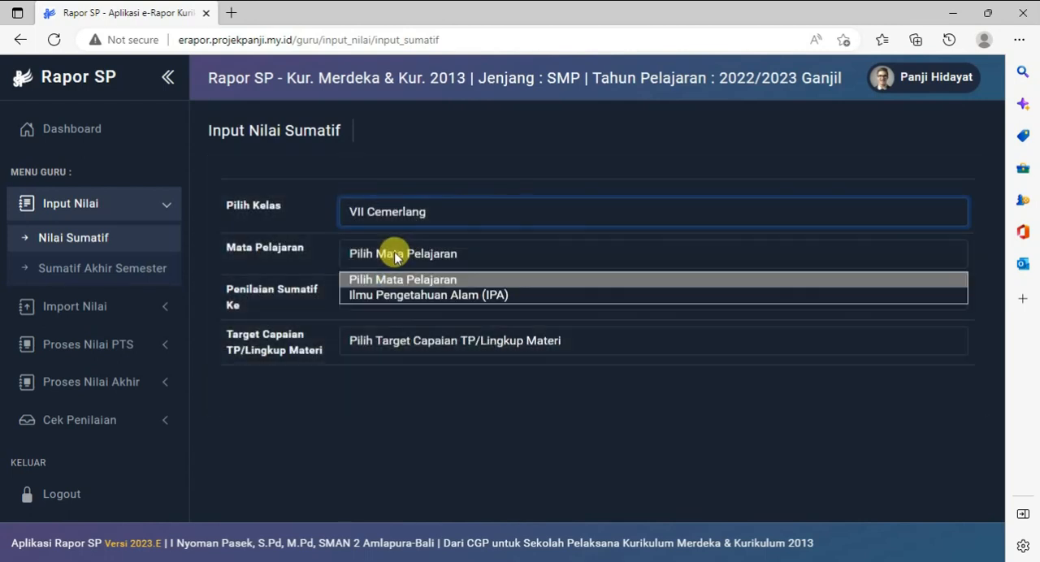
{"action": "left_click", "coordinate": [389, 296]}
{"action": "left_click", "coordinate": [388, 298]}
{"action": "left_click", "coordinate": [385, 335]}
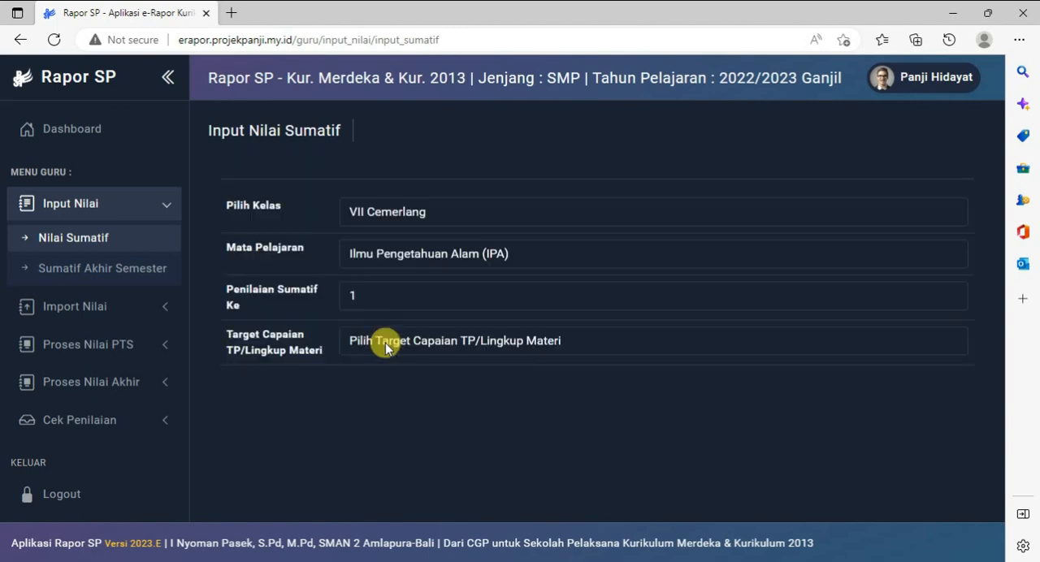
{"action": "left_click", "coordinate": [387, 345]}
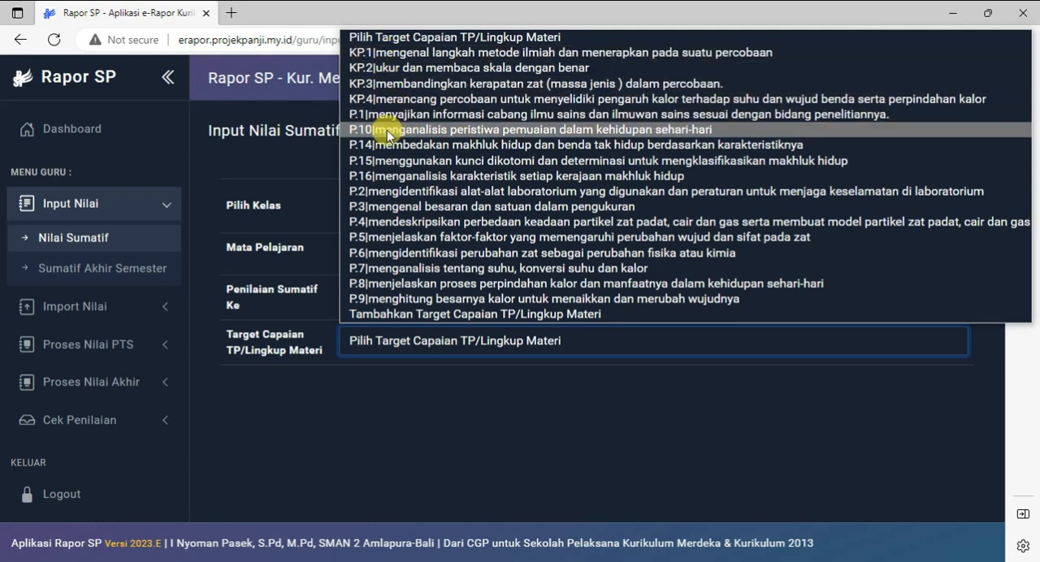
{"action": "left_click", "coordinate": [544, 409]}
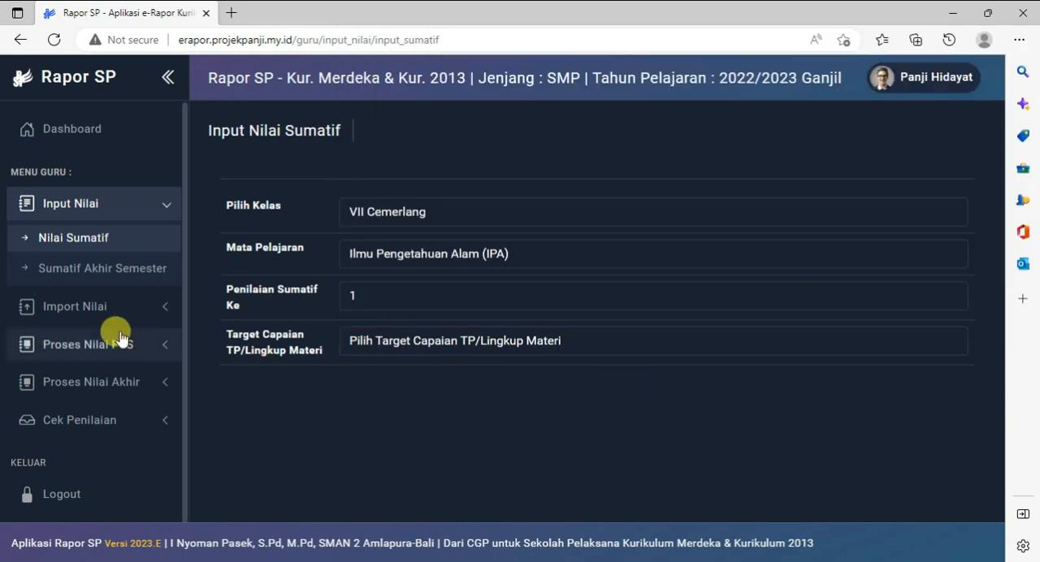
In Download Format Import Nilai, choose VII Cemerlang, Ilmu Pengetahuan Alam (IPA), Semester 1 and 17 summative assessments
{"action": "left_click", "coordinate": [108, 304]}
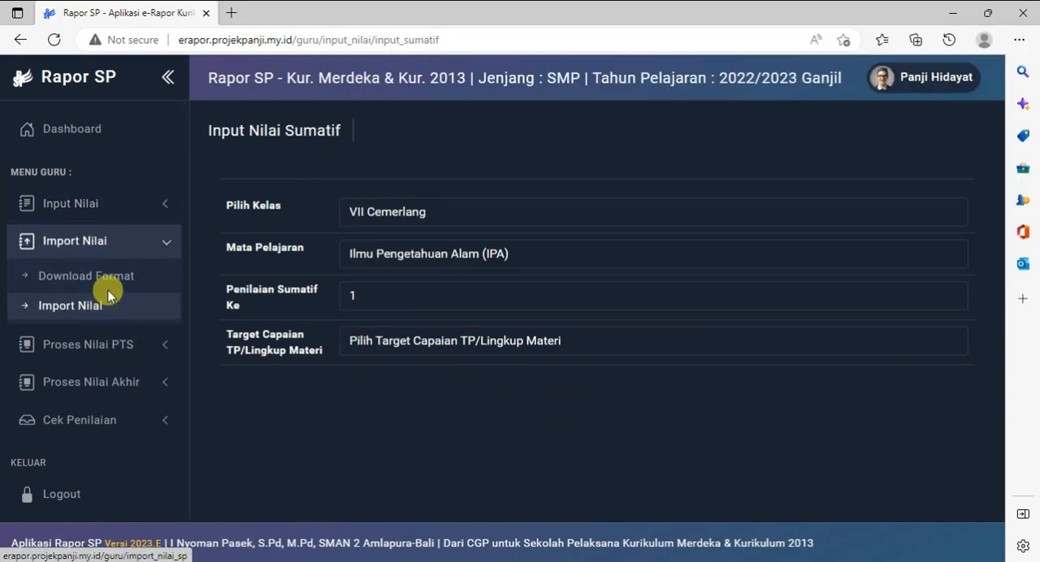
{"action": "left_click", "coordinate": [99, 277]}
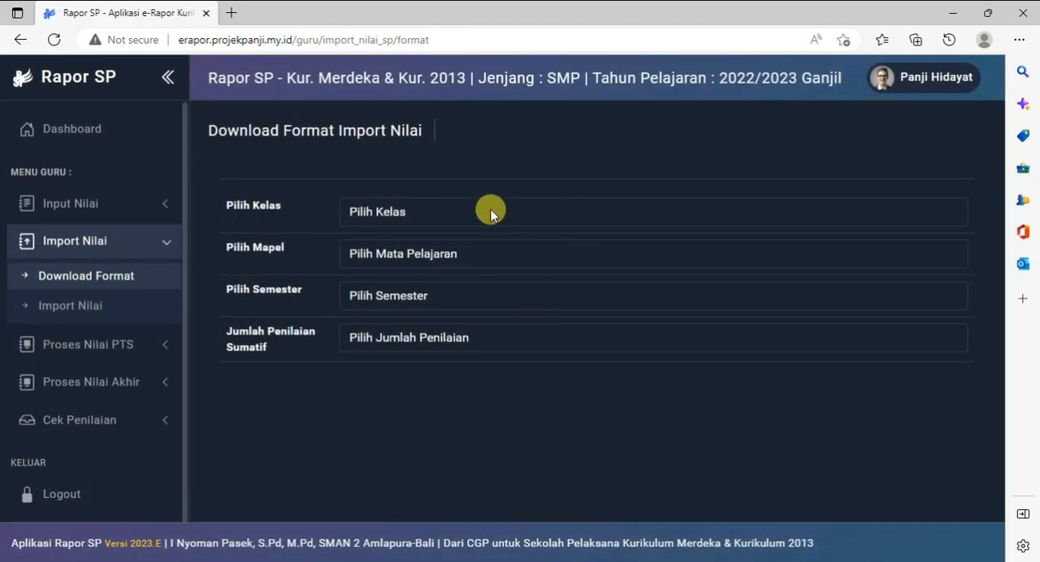
{"action": "left_click", "coordinate": [491, 213]}
{"action": "left_click", "coordinate": [418, 252]}
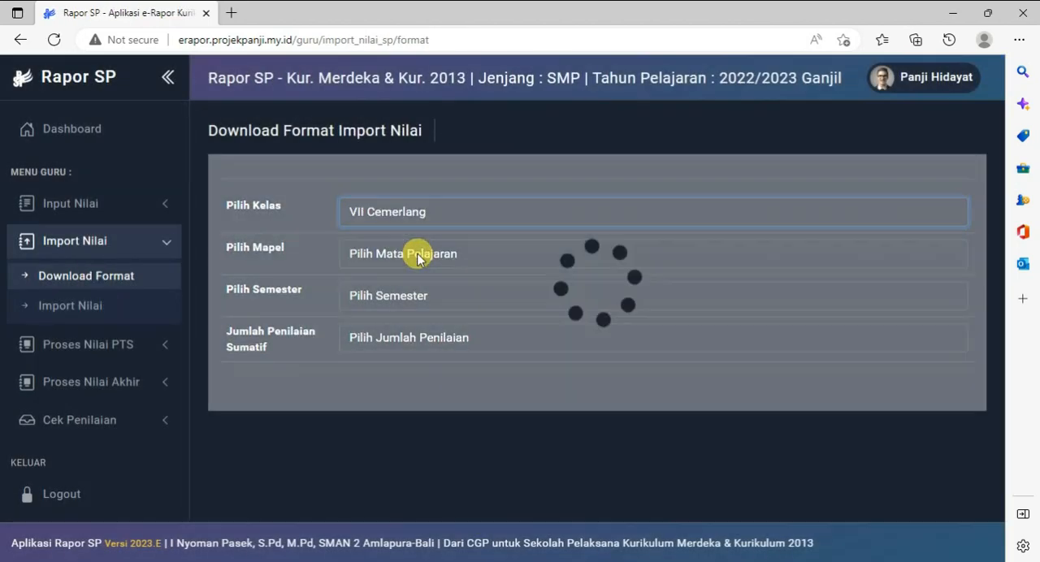
{"action": "left_click", "coordinate": [418, 253]}
{"action": "left_click", "coordinate": [412, 297]}
{"action": "left_click", "coordinate": [409, 294]}
{"action": "left_click", "coordinate": [398, 337]}
{"action": "left_click", "coordinate": [396, 337]}
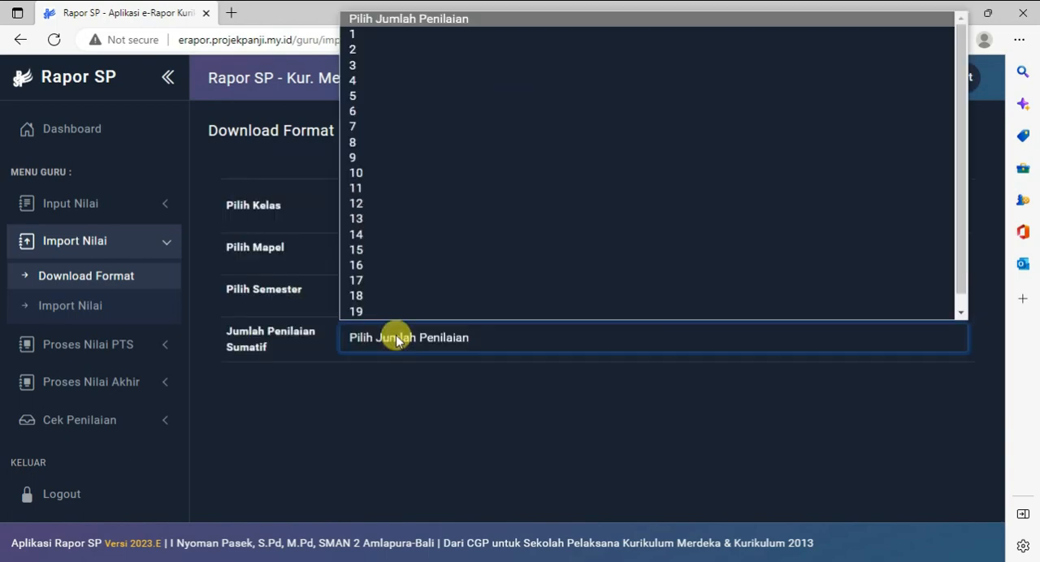
{"action": "left_click", "coordinate": [390, 266]}
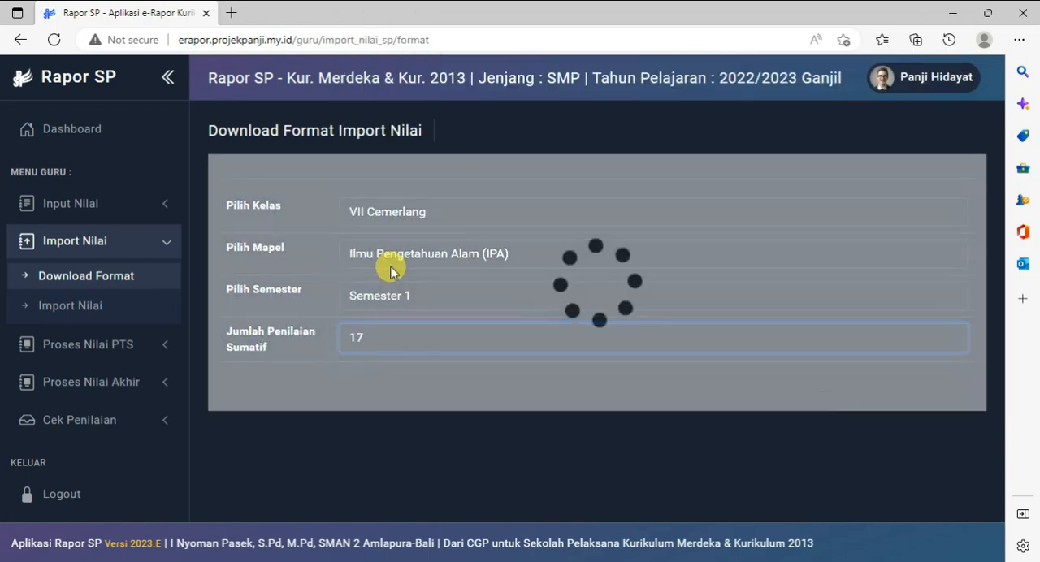
Look through the summative assessment rows and assign target P.1 to Sumatif Ke 1 and P.2 to Sumatif Ke 2
{"action": "scroll", "coordinate": [391, 271], "scroll_direction": "down", "scroll_amount": 2}
{"action": "scroll", "coordinate": [390, 271], "scroll_direction": "down", "scroll_amount": 1}
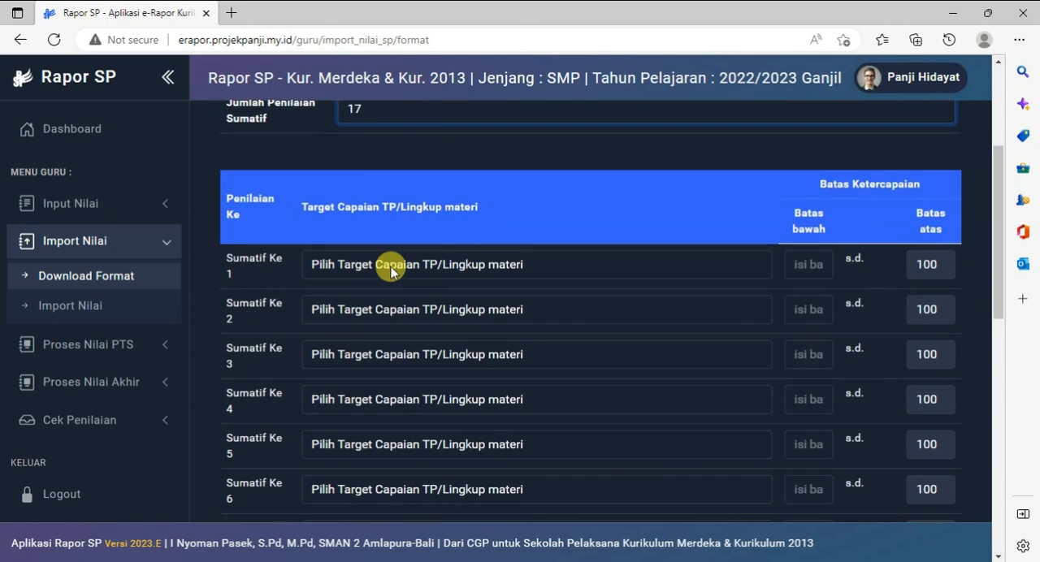
{"action": "scroll", "coordinate": [390, 271], "scroll_direction": "down", "scroll_amount": 1}
{"action": "scroll", "coordinate": [390, 271], "scroll_direction": "up", "scroll_amount": 2}
{"action": "scroll", "coordinate": [390, 271], "scroll_direction": "down", "scroll_amount": 6}
{"action": "scroll", "coordinate": [390, 268], "scroll_direction": "down", "scroll_amount": 3}
{"action": "scroll", "coordinate": [392, 270], "scroll_direction": "up", "scroll_amount": 8}
{"action": "scroll", "coordinate": [395, 256], "scroll_direction": "down", "scroll_amount": 1}
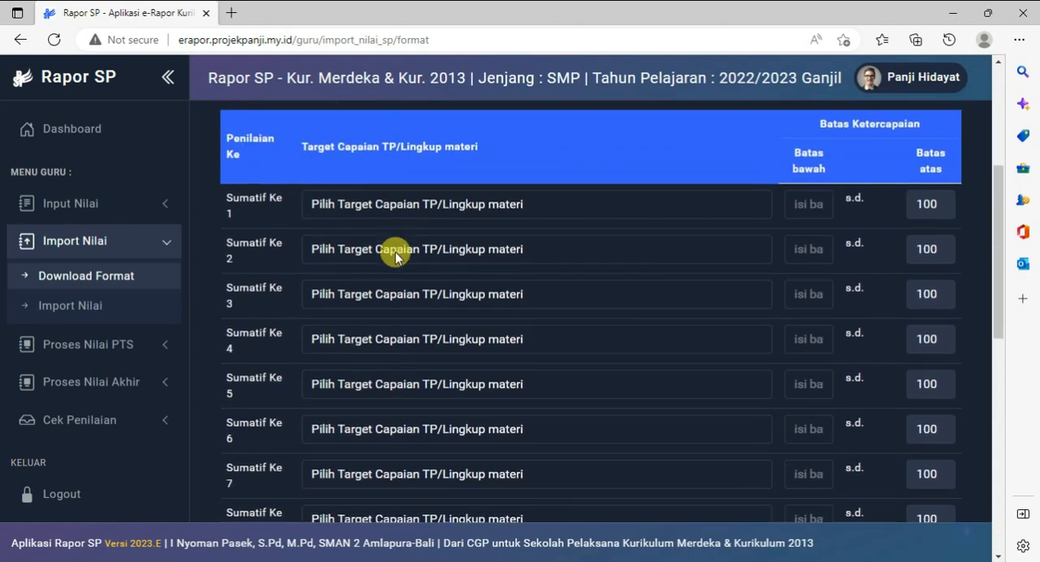
{"action": "left_click", "coordinate": [523, 205]}
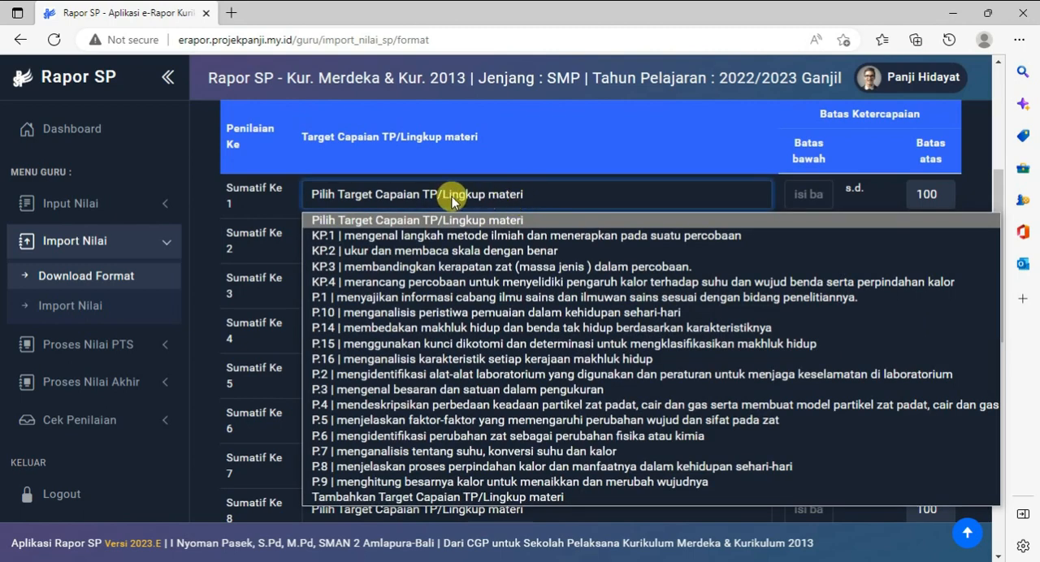
{"action": "left_click", "coordinate": [399, 356]}
{"action": "left_click", "coordinate": [419, 240]}
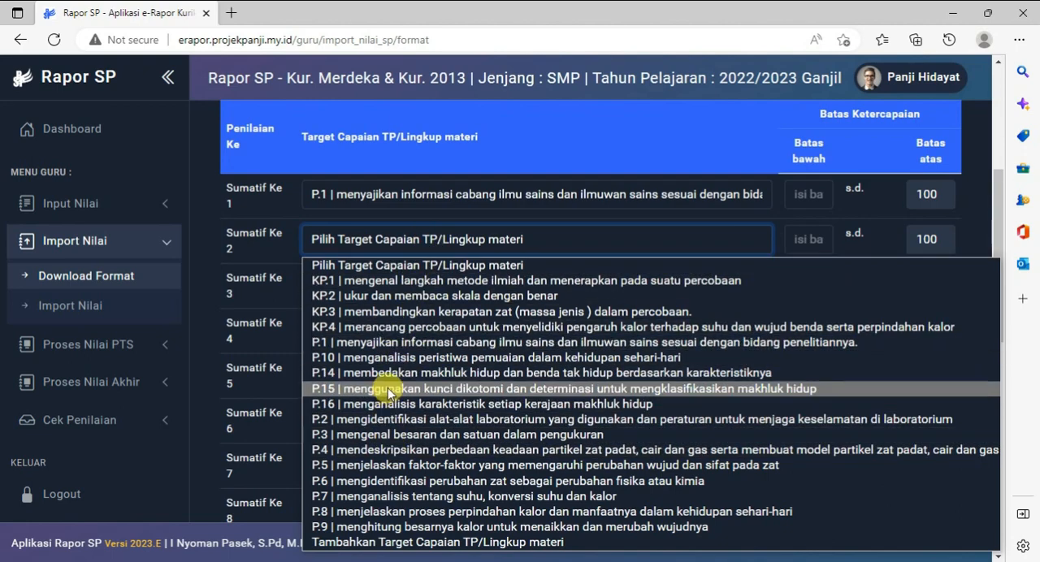
{"action": "left_click", "coordinate": [389, 419]}
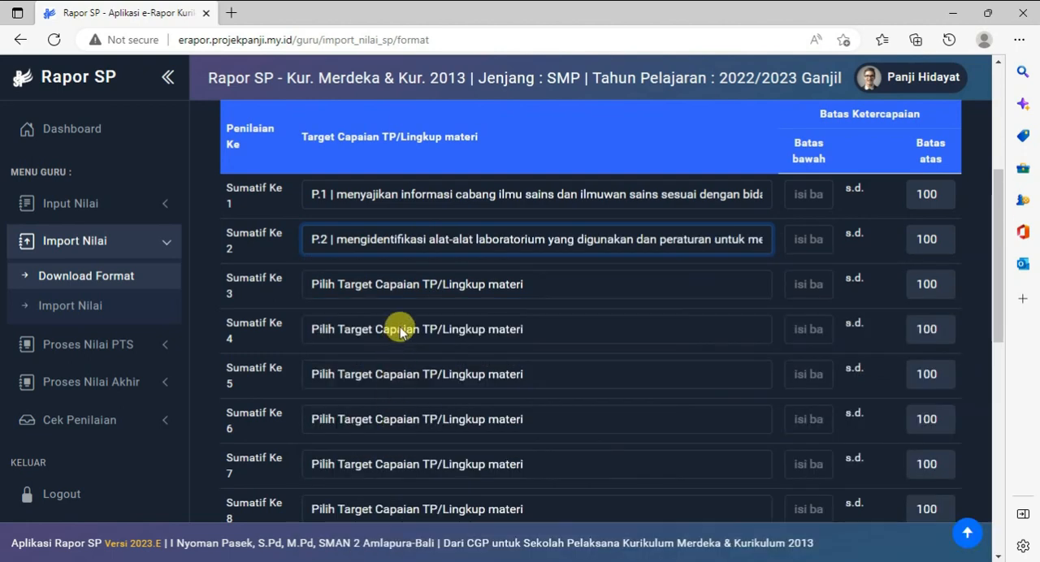
Check the objective order in the Word table and assign target KP.1 to Sumatif Ke 3 and P.3 to Sumatif Ke 4
{"action": "left_click", "coordinate": [409, 284]}
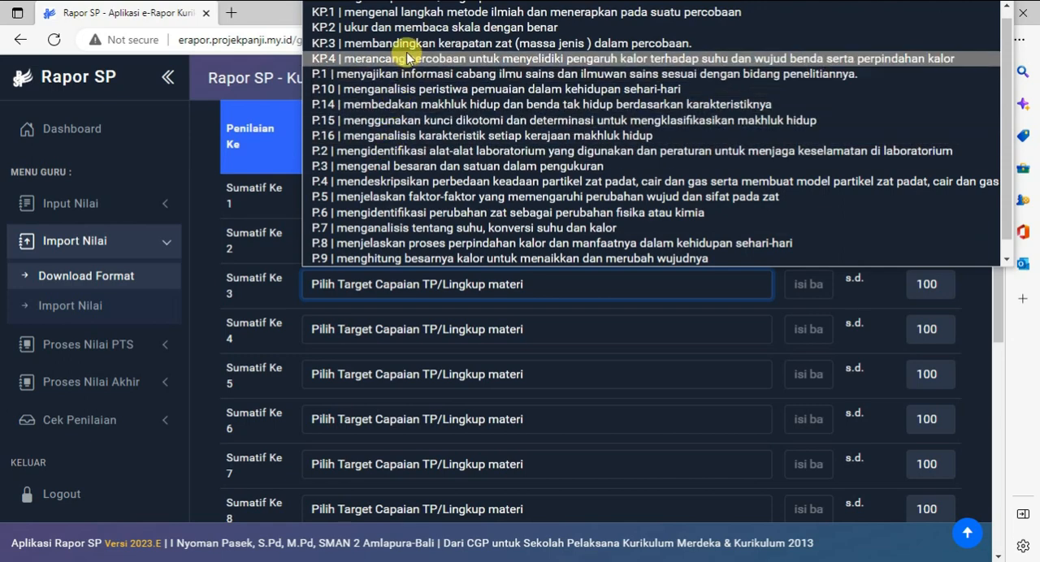
{"action": "left_click", "coordinate": [409, 40]}
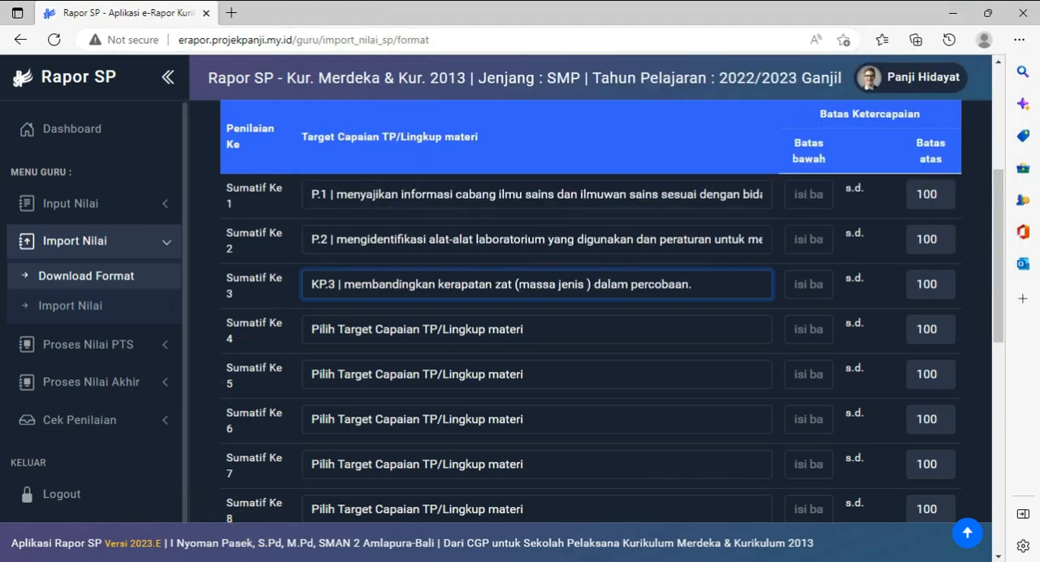
{"action": "left_click", "coordinate": [260, 561]}
{"action": "scroll", "coordinate": [248, 419], "scroll_direction": "up", "scroll_amount": 10}
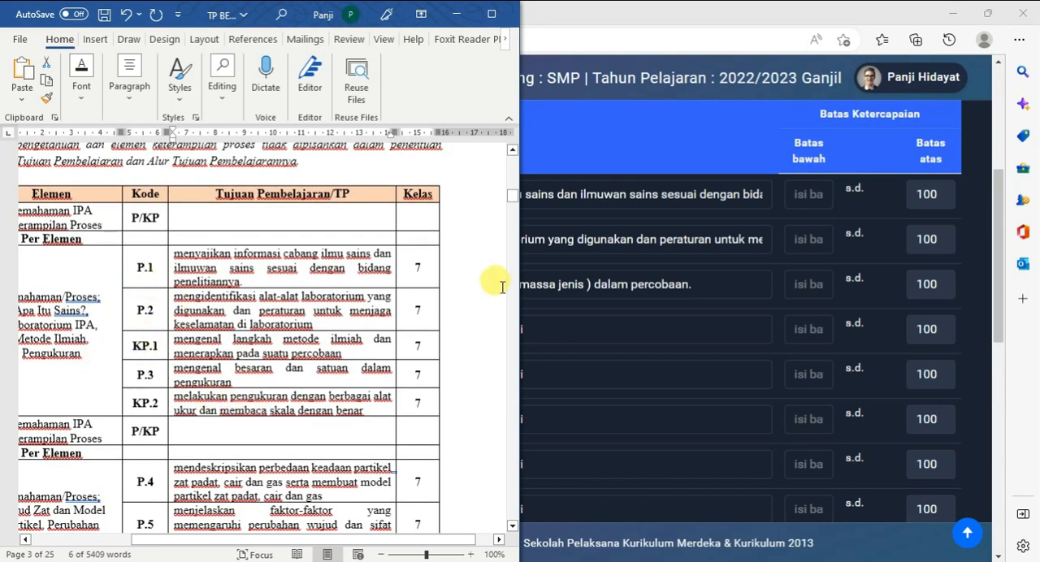
{"action": "left_click", "coordinate": [689, 282]}
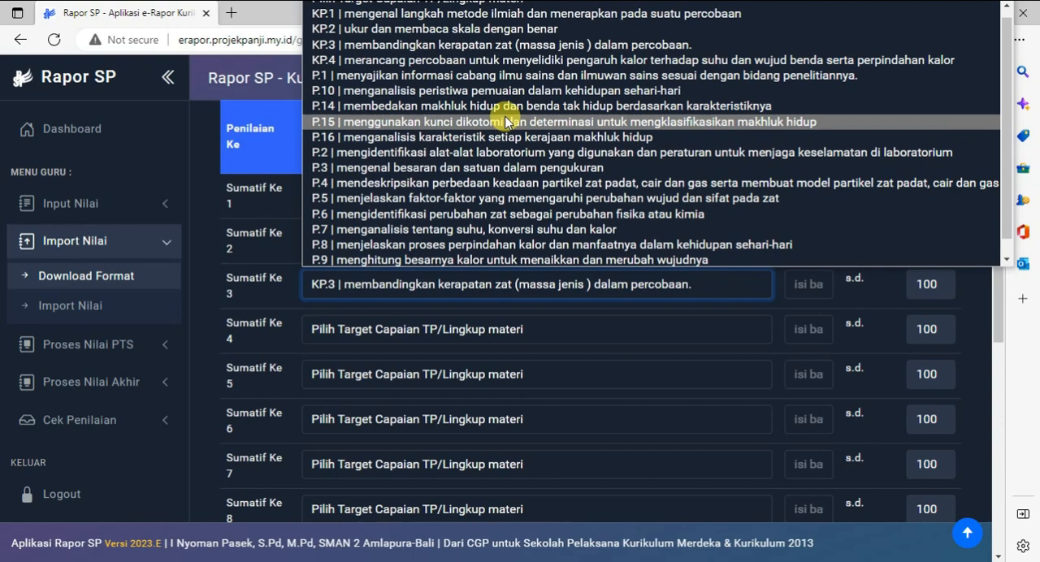
{"action": "left_click", "coordinate": [468, 32]}
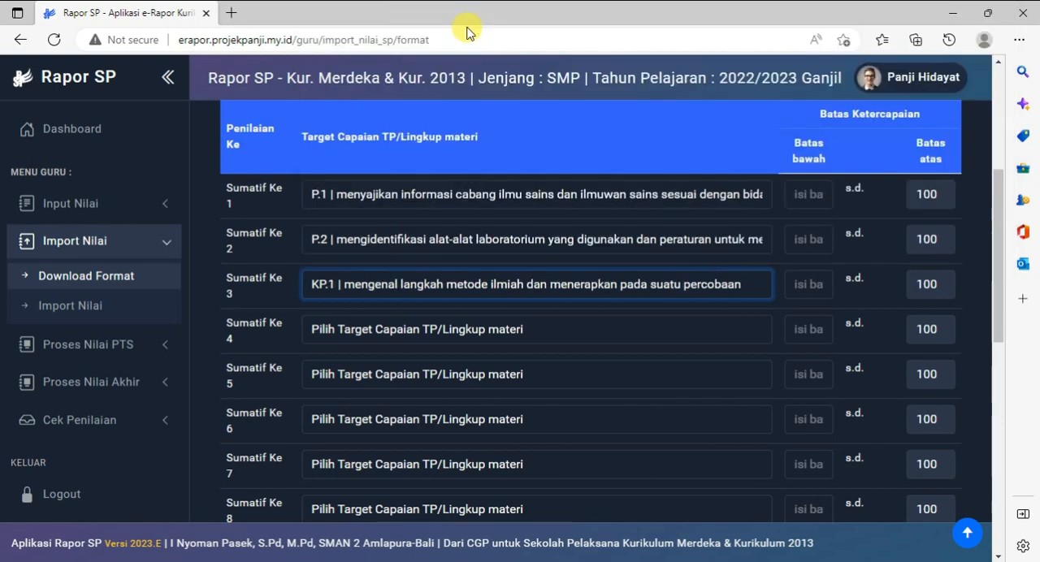
{"action": "left_click", "coordinate": [468, 328]}
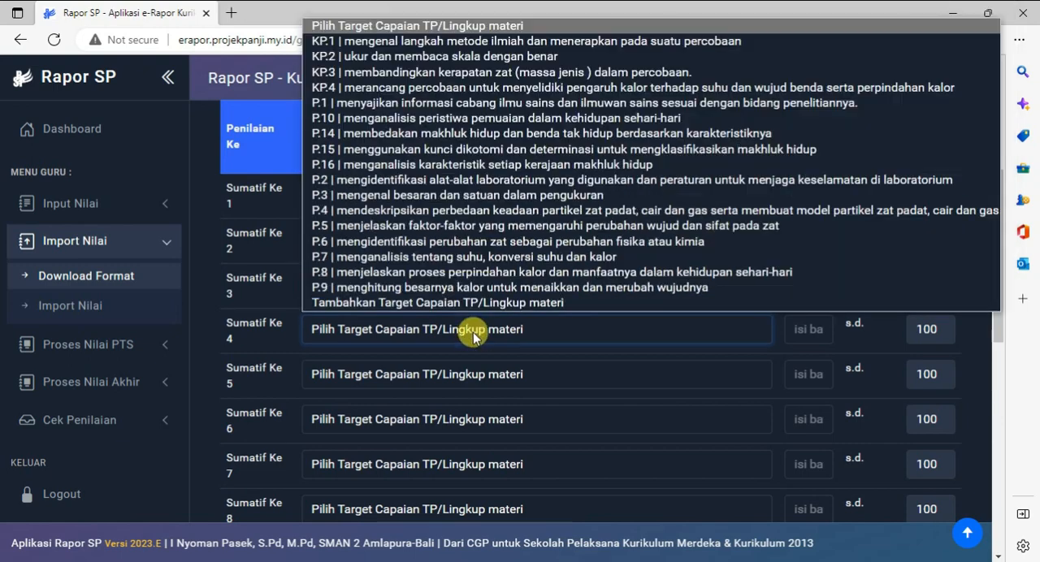
{"action": "left_click", "coordinate": [435, 196]}
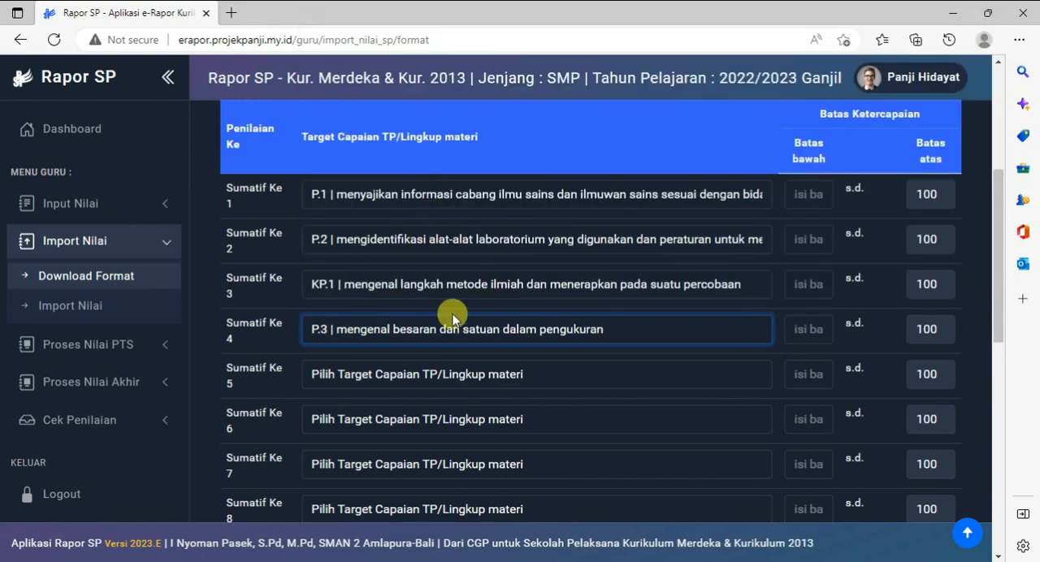
Recheck the Word objectives table, and set Batas bawah to 70 for Sumatif Ke 1 and 65 for Sumatif Ke 2
{"action": "key", "text": "alt+Tab"}
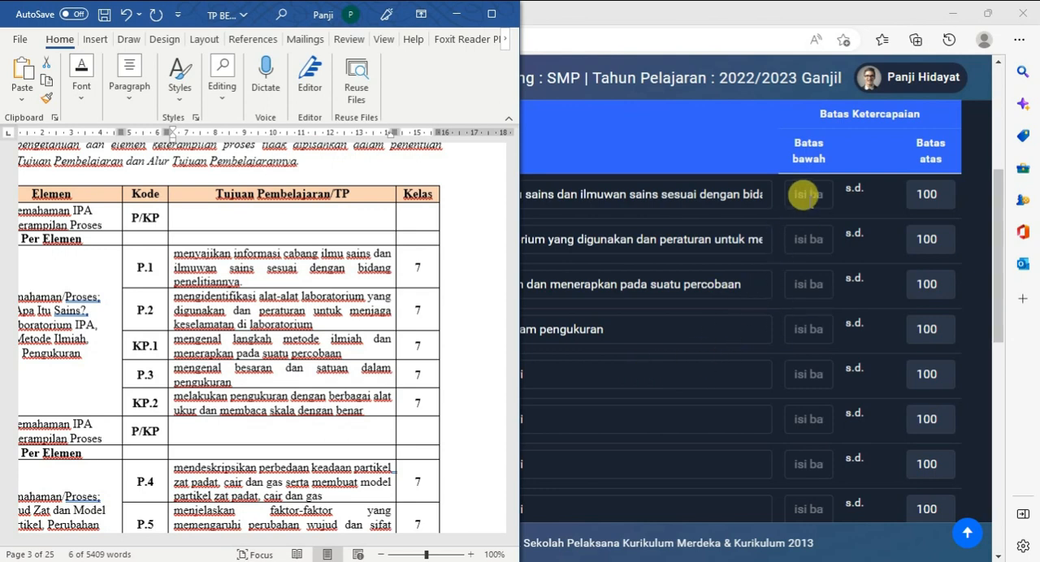
{"action": "left_click", "coordinate": [456, 14]}
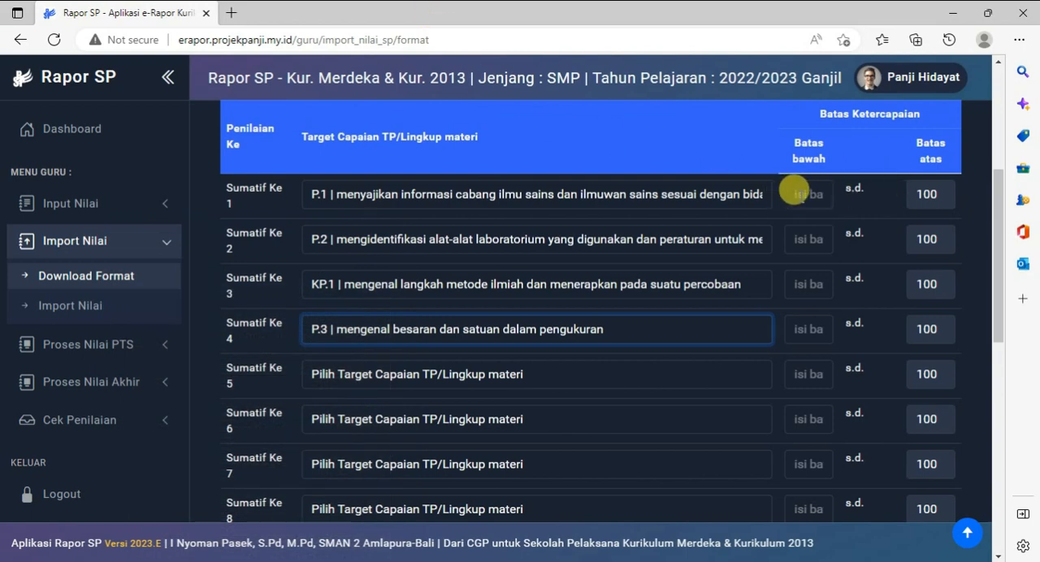
{"action": "left_click", "coordinate": [798, 190]}
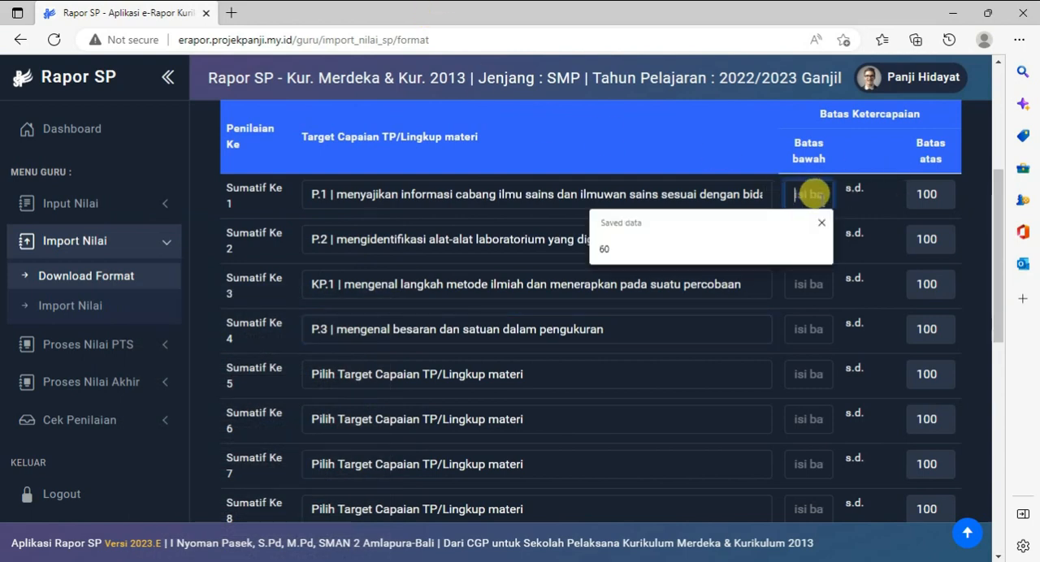
{"action": "left_click", "coordinate": [821, 225]}
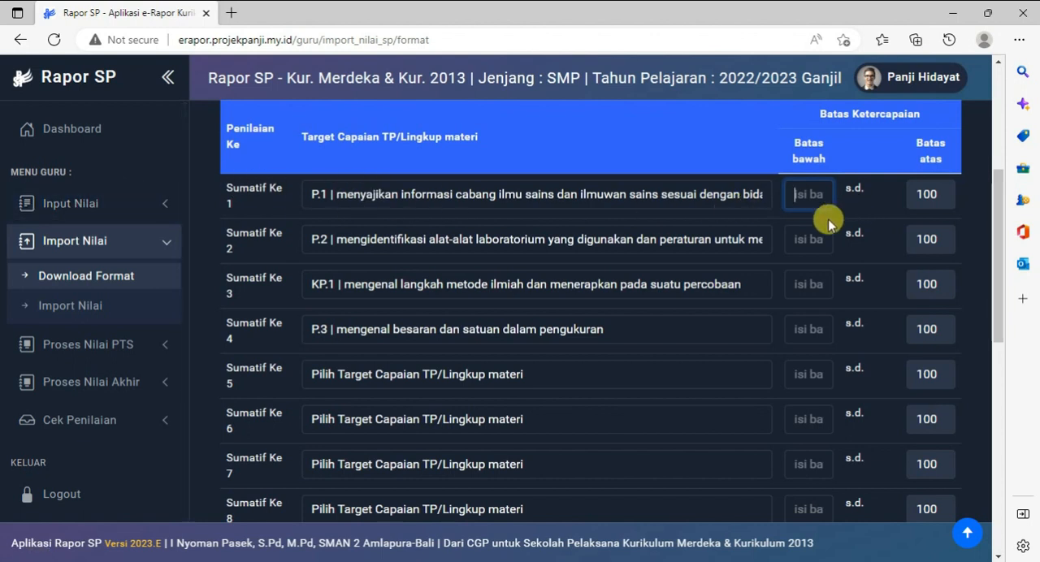
{"action": "scroll", "coordinate": [833, 395], "scroll_direction": "down", "scroll_amount": 2}
{"action": "scroll", "coordinate": [833, 395], "scroll_direction": "up", "scroll_amount": 2}
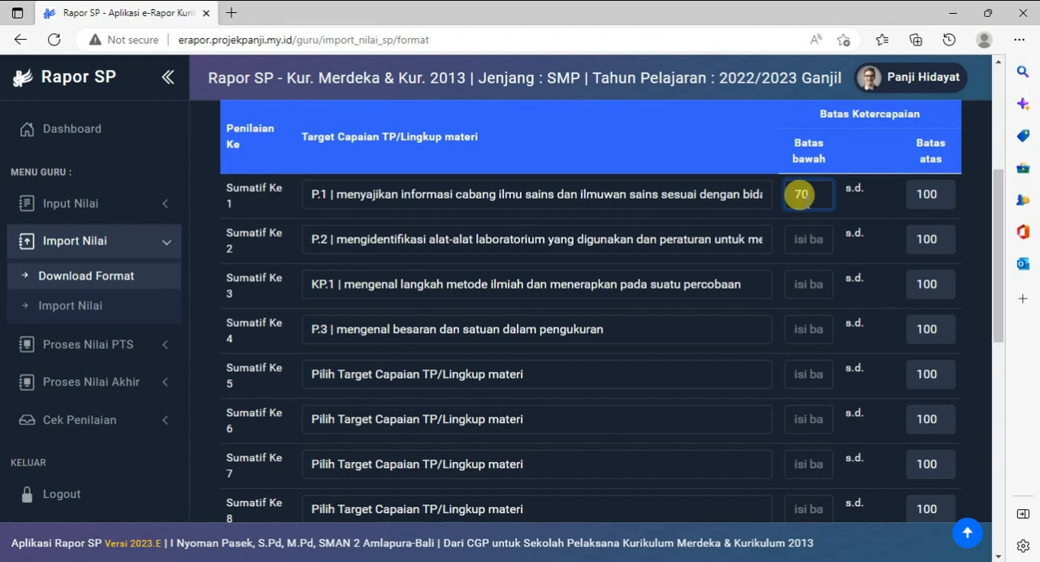
{"action": "left_click", "coordinate": [804, 235]}
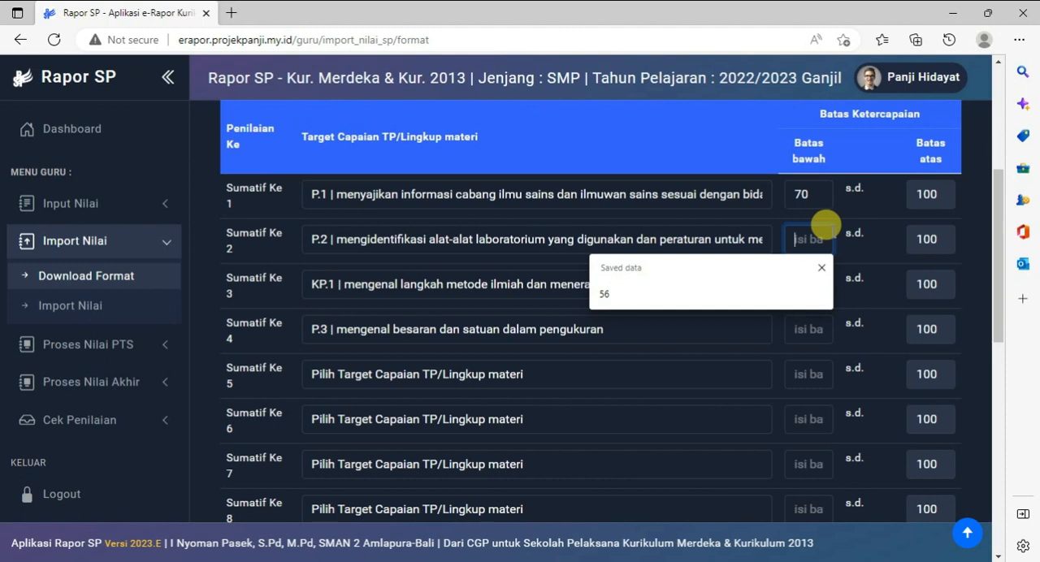
{"action": "type", "text": "65"}
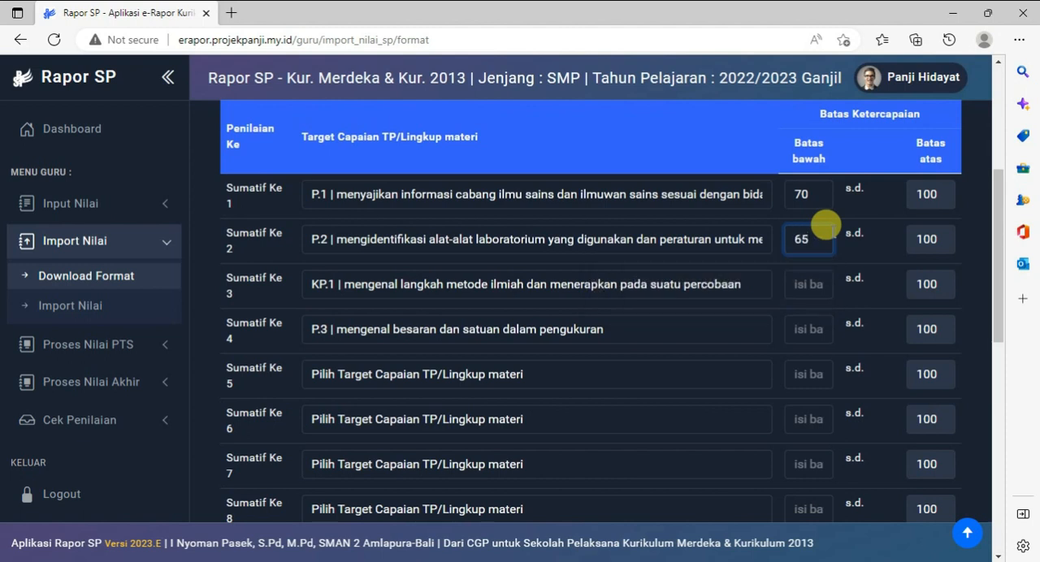
Go to the format list below the assessment rows and download the Format Nilai Sumatif file
{"action": "left_click", "coordinate": [806, 275]}
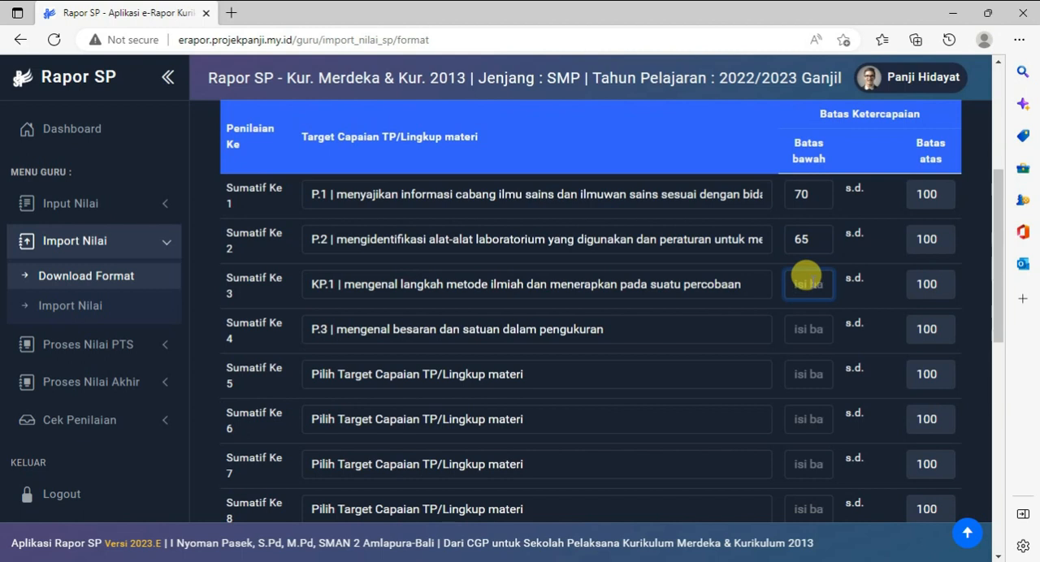
{"action": "scroll", "coordinate": [805, 276], "scroll_direction": "down", "scroll_amount": 7}
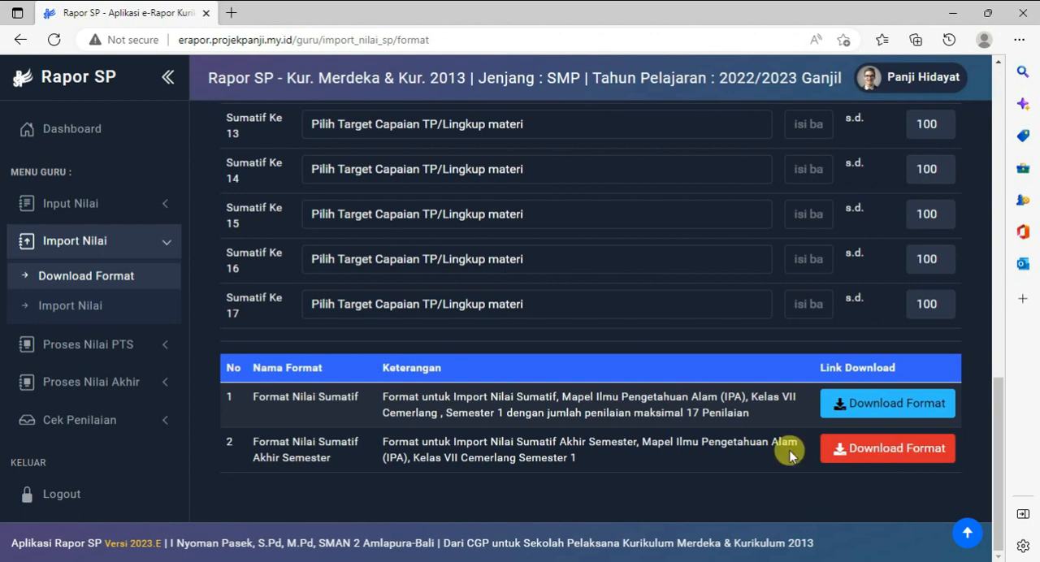
{"action": "left_click", "coordinate": [906, 411]}
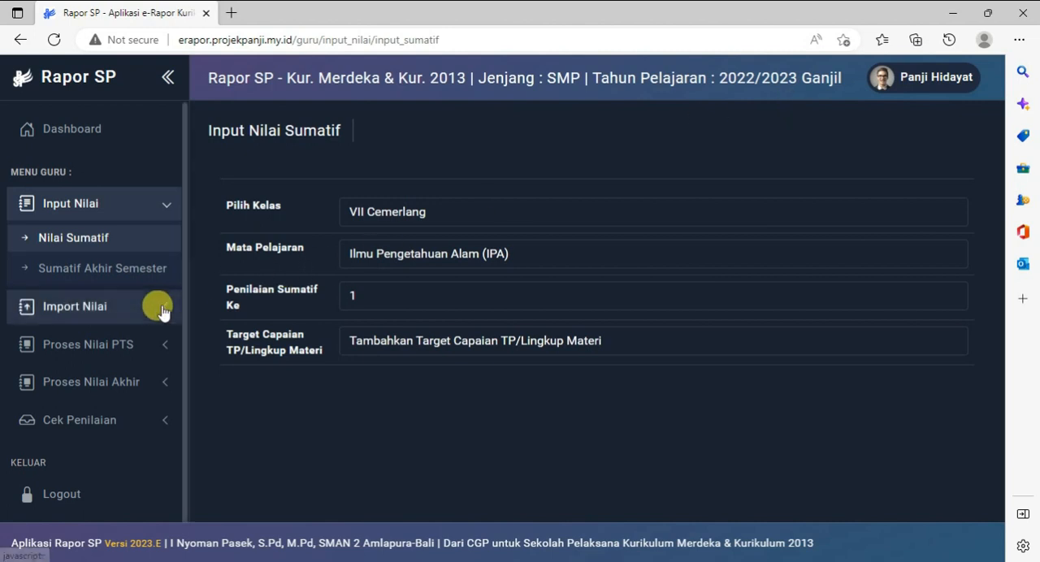
Reopen Download Format Import Nilai, check the Jumlah Penilaian Sumatif field and expand the Input Nilai options
{"action": "left_click", "coordinate": [98, 317]}
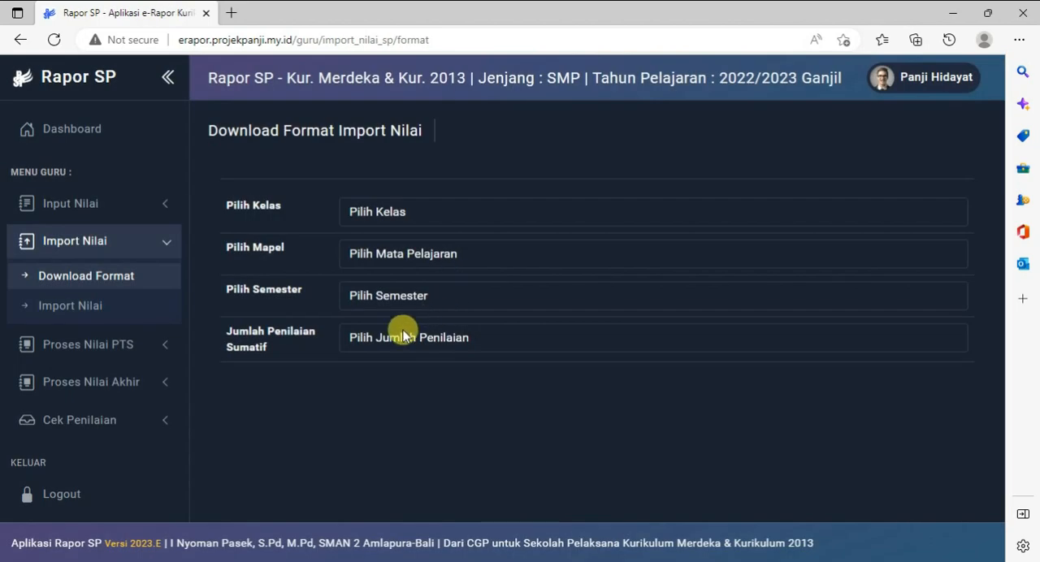
{"action": "left_click", "coordinate": [400, 336]}
{"action": "left_click", "coordinate": [316, 405]}
{"action": "left_click", "coordinate": [80, 203]}
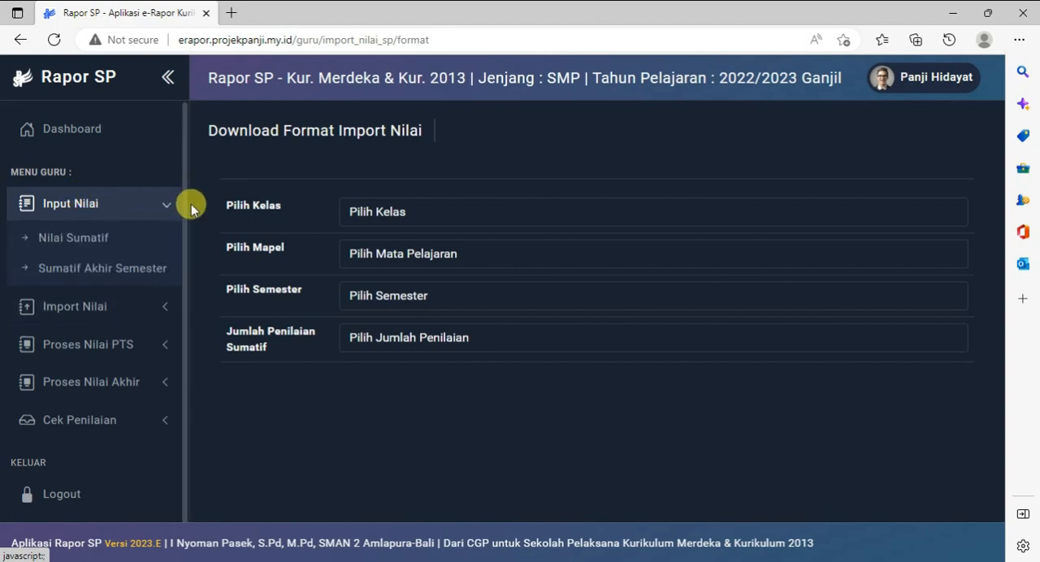
In Nilai Sumatif, select VII Cemerlang, Ilmu Pengetahuan Alam (IPA) and assessment 1, and open the form for adding Target Capaian TP/Lingkup Materi
{"action": "left_click", "coordinate": [81, 239]}
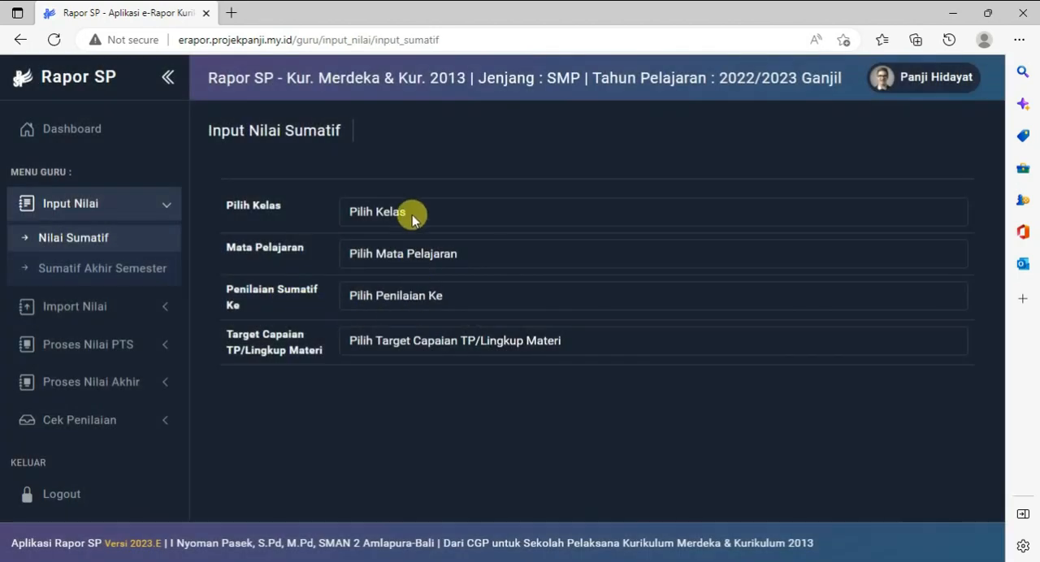
{"action": "left_click", "coordinate": [413, 215]}
{"action": "left_click", "coordinate": [384, 253]}
{"action": "left_click", "coordinate": [399, 252]}
{"action": "left_click", "coordinate": [383, 296]}
{"action": "left_click", "coordinate": [378, 295]}
{"action": "left_click", "coordinate": [393, 341]}
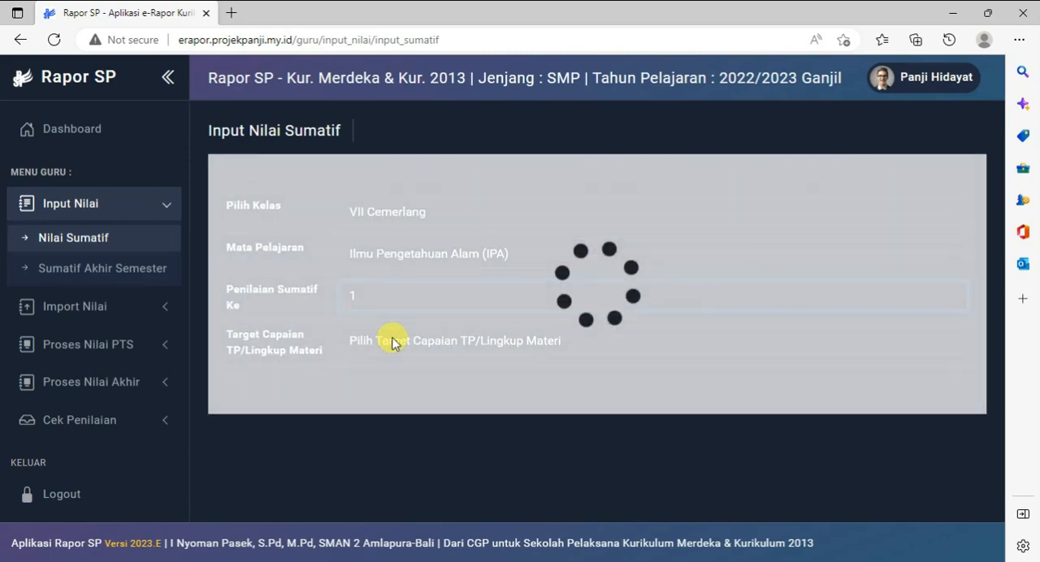
{"action": "left_click", "coordinate": [393, 341]}
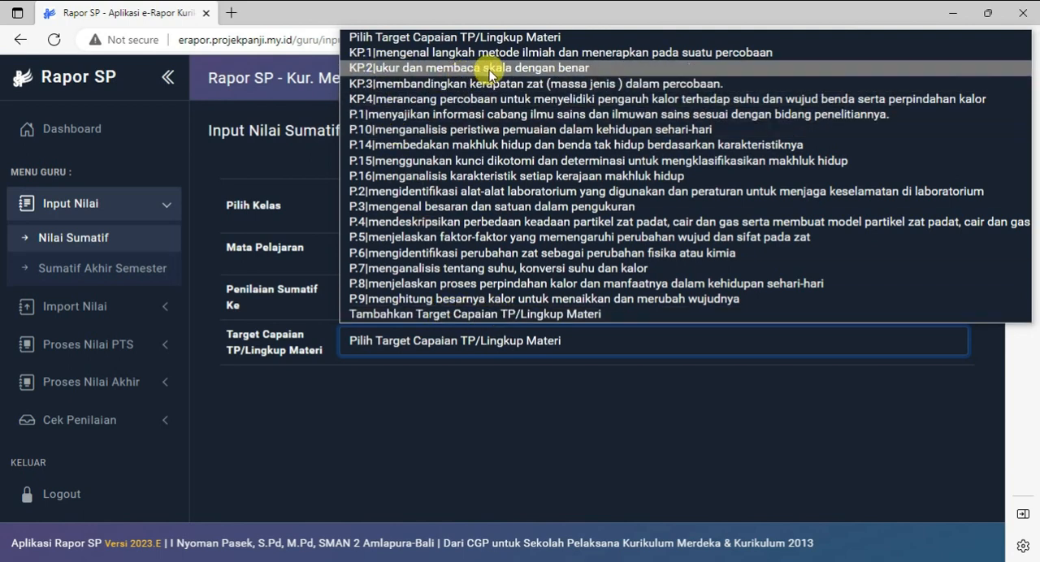
{"action": "left_click", "coordinate": [533, 314]}
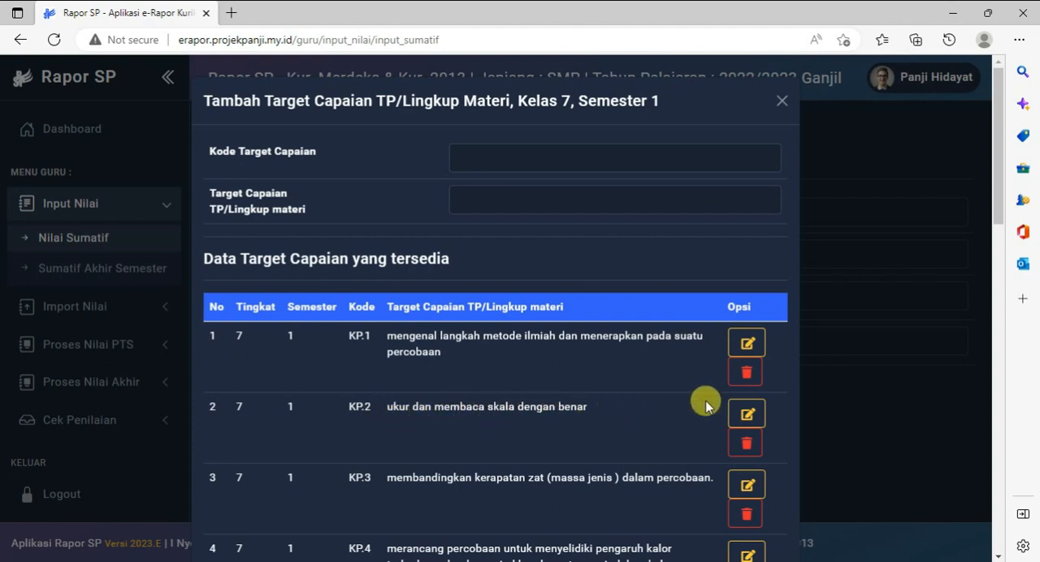
Replace the KP.2 target text with "melakukan pengukuran dengan berbagai alat ukur dan membaca skala dengan benar" and save it
{"action": "left_click", "coordinate": [748, 418]}
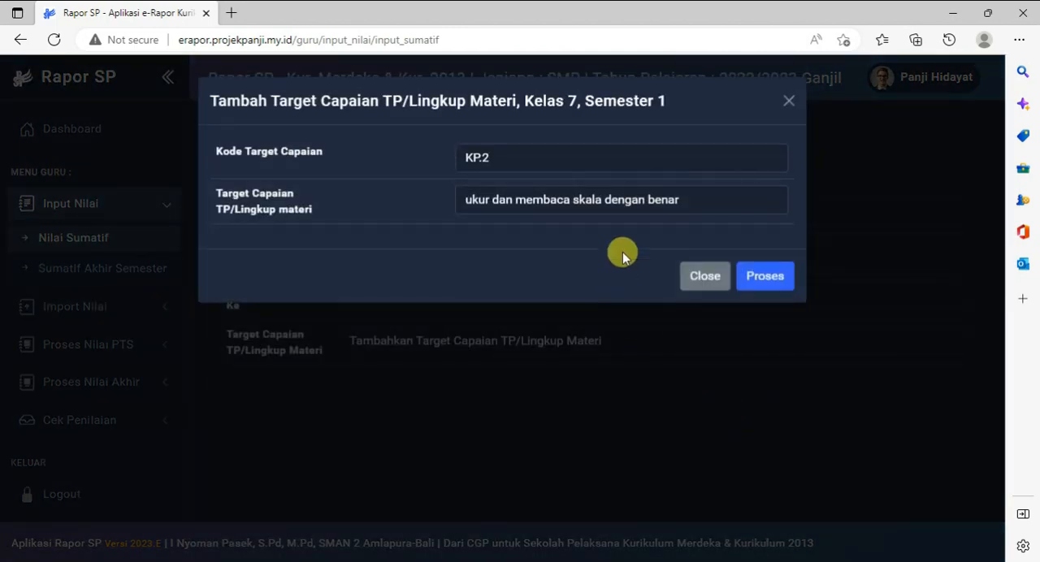
{"action": "left_click_drag", "start_coordinate": [681, 200], "coordinate": [256, 207]}
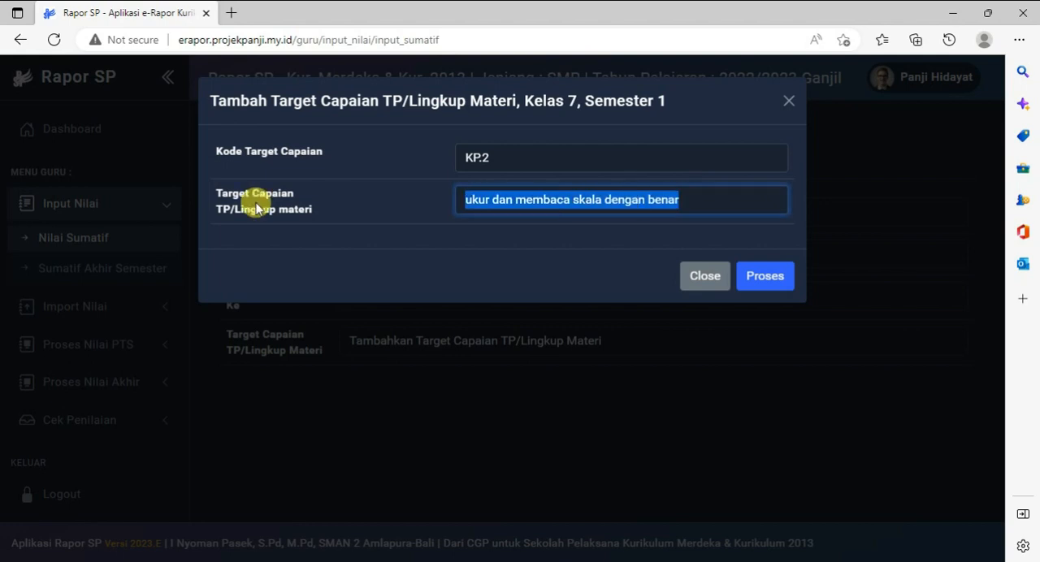
{"action": "key", "text": "ctrl+v"}
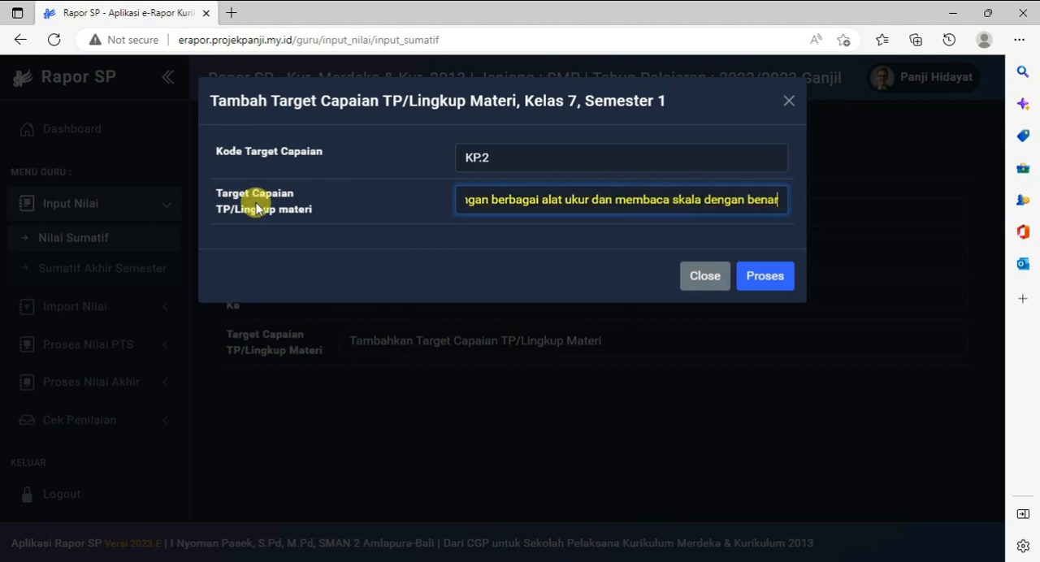
{"action": "left_click", "coordinate": [764, 275]}
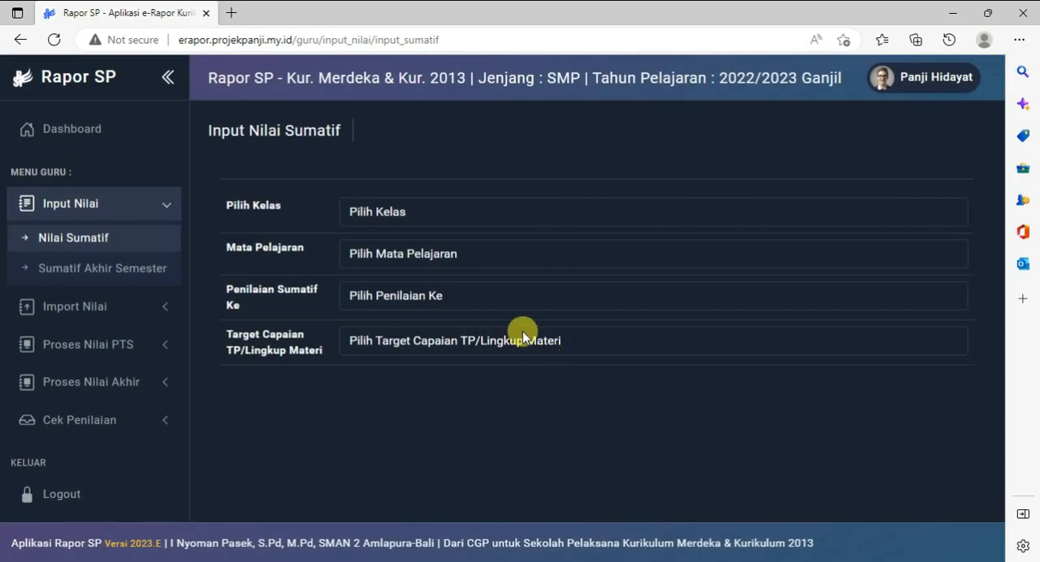
Select VII Cemerlang, Ilmu Pengetahuan Alam (IPA) and assessment 1 again, and expand the target options to check the edited KP.2 entry
{"action": "left_click", "coordinate": [527, 341]}
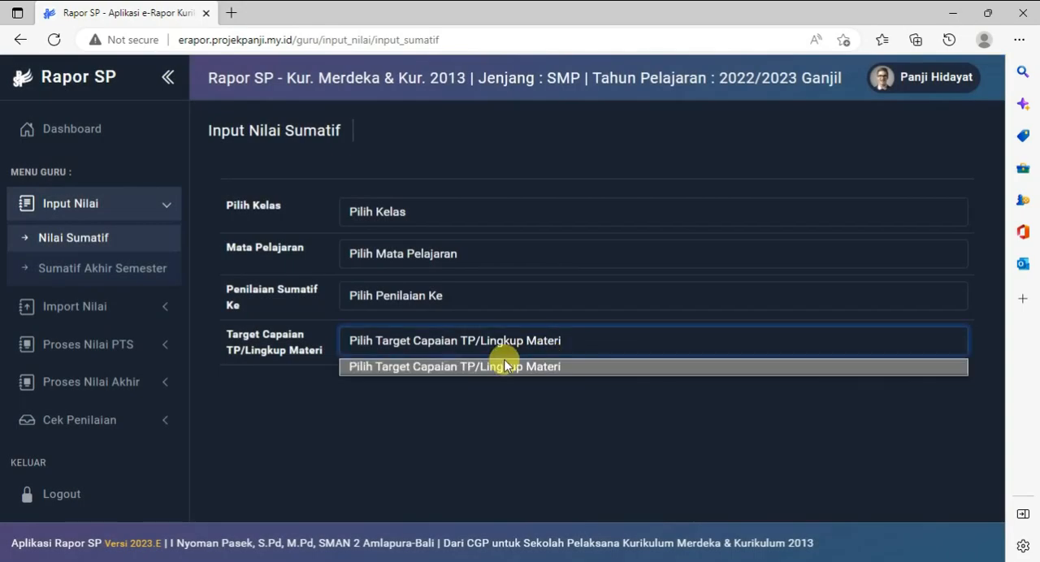
{"action": "left_click", "coordinate": [395, 213]}
{"action": "left_click", "coordinate": [407, 249]}
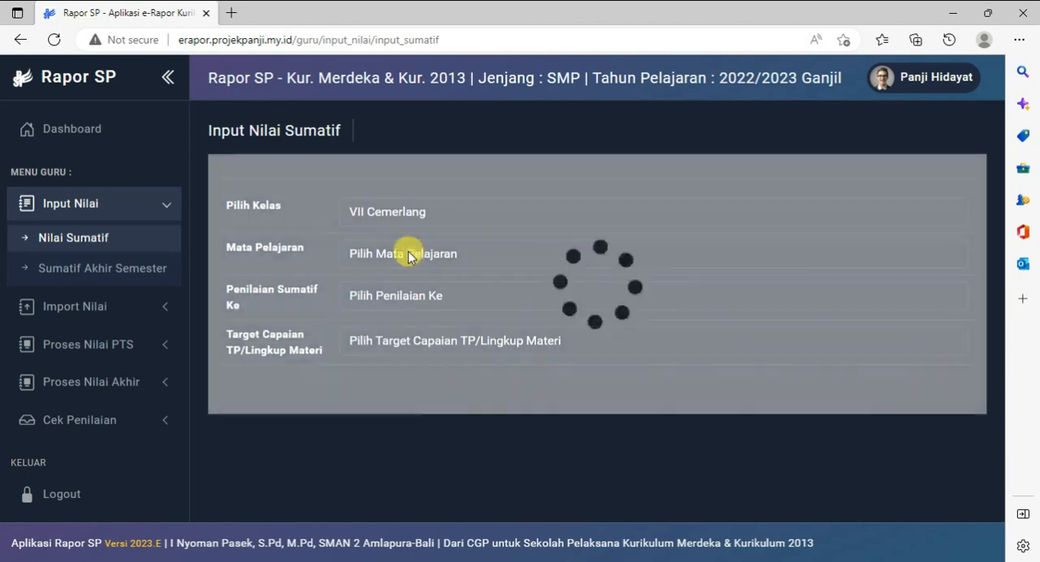
{"action": "left_click", "coordinate": [409, 254]}
{"action": "left_click", "coordinate": [424, 295]}
{"action": "left_click", "coordinate": [446, 300]}
{"action": "left_click", "coordinate": [421, 332]}
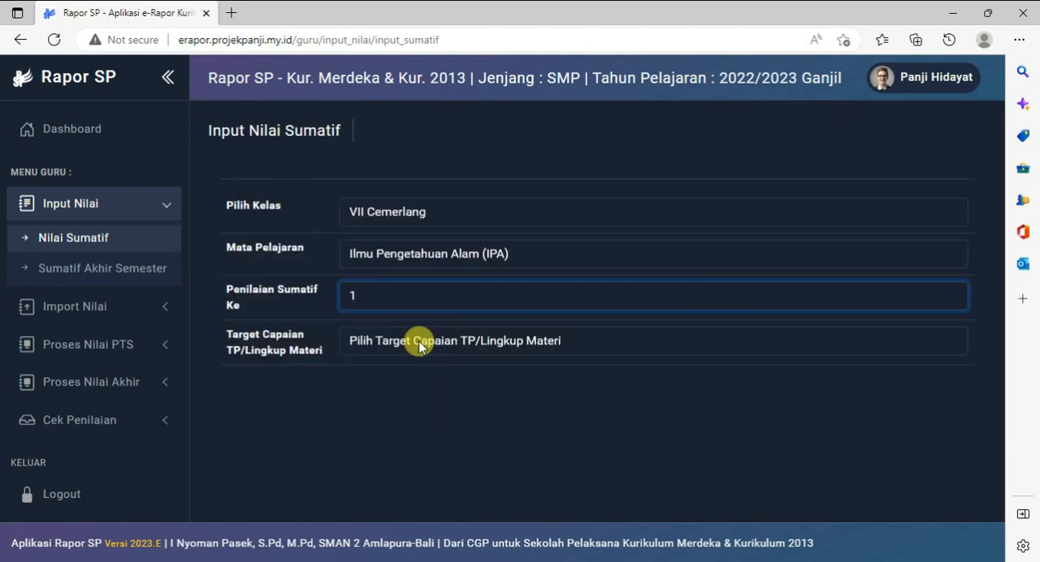
{"action": "left_click", "coordinate": [420, 343]}
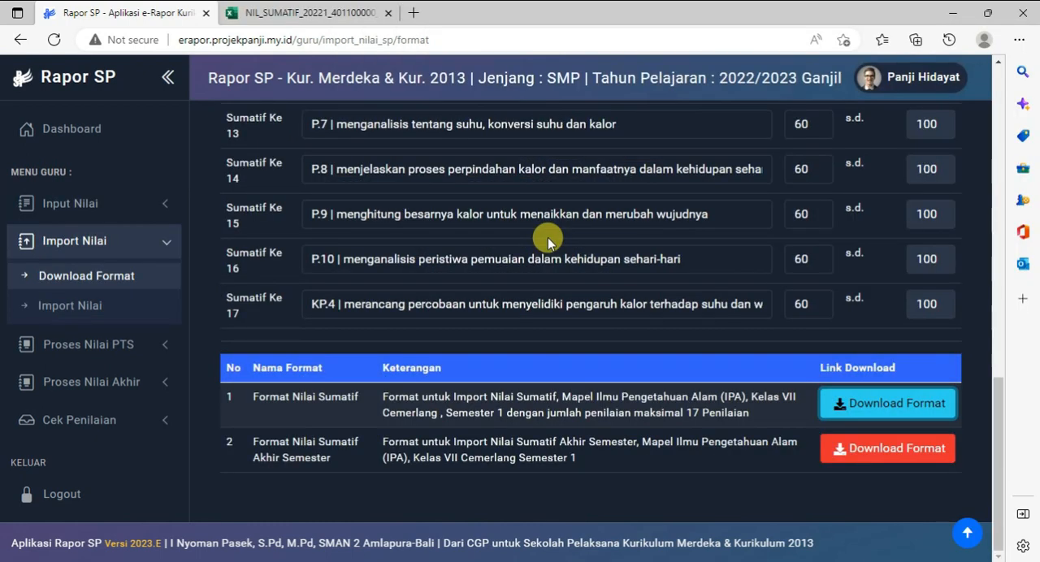
Review the target and Batas bawah of every Sumatif row in Download Format Import Nilai, down to the Format Nilai Sumatif download link
{"action": "scroll", "coordinate": [547, 237], "scroll_direction": "up", "scroll_amount": 8}
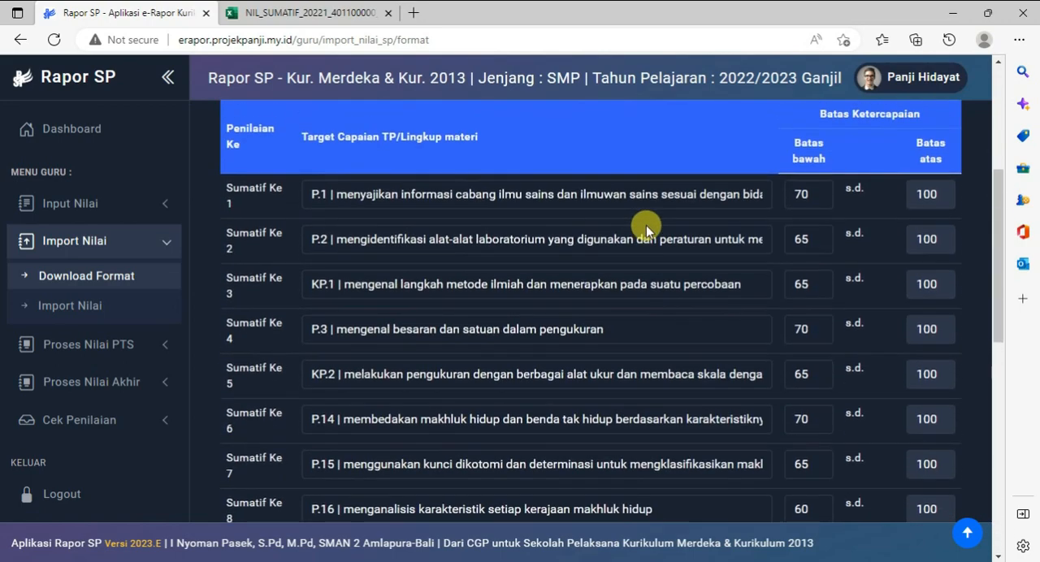
{"action": "scroll", "coordinate": [738, 241], "scroll_direction": "down", "scroll_amount": 3}
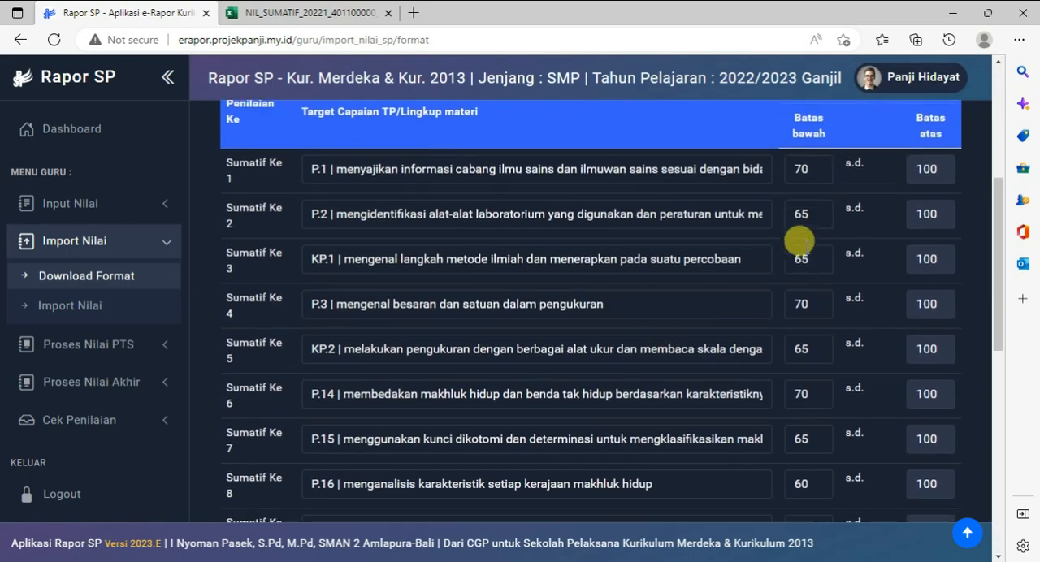
{"action": "scroll", "coordinate": [799, 240], "scroll_direction": "down", "scroll_amount": 4}
{"action": "scroll", "coordinate": [796, 244], "scroll_direction": "up", "scroll_amount": 4}
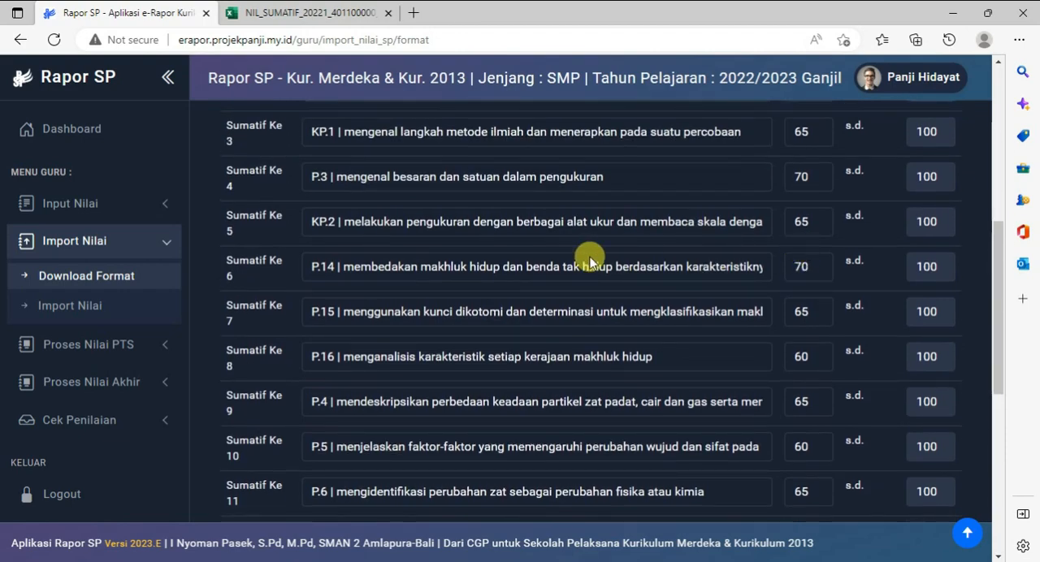
{"action": "scroll", "coordinate": [488, 268], "scroll_direction": "up", "scroll_amount": 4}
{"action": "scroll", "coordinate": [672, 362], "scroll_direction": "down", "scroll_amount": 5}
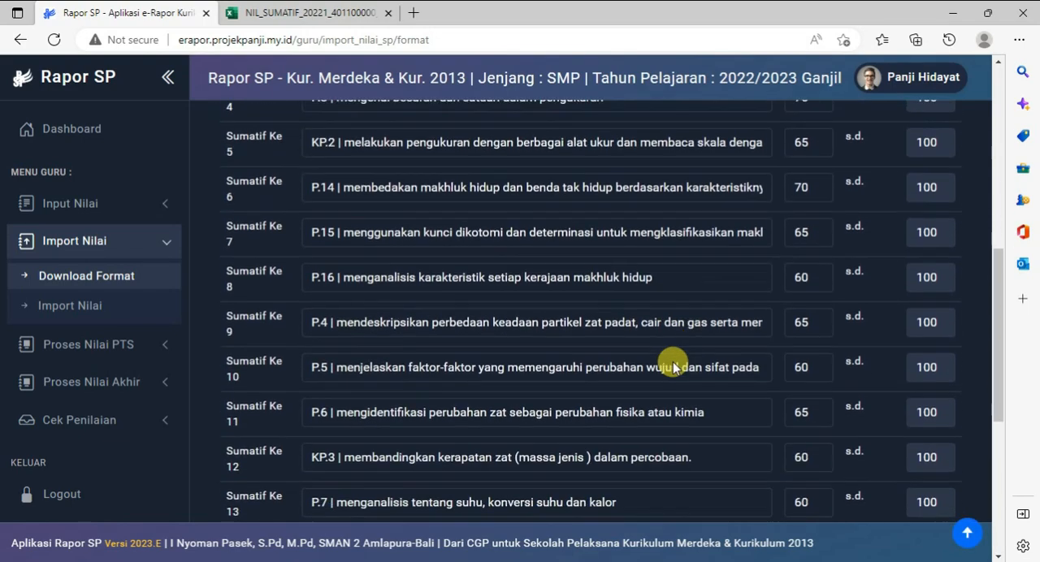
{"action": "scroll", "coordinate": [673, 365], "scroll_direction": "up", "scroll_amount": 6}
{"action": "scroll", "coordinate": [673, 365], "scroll_direction": "down", "scroll_amount": 1}
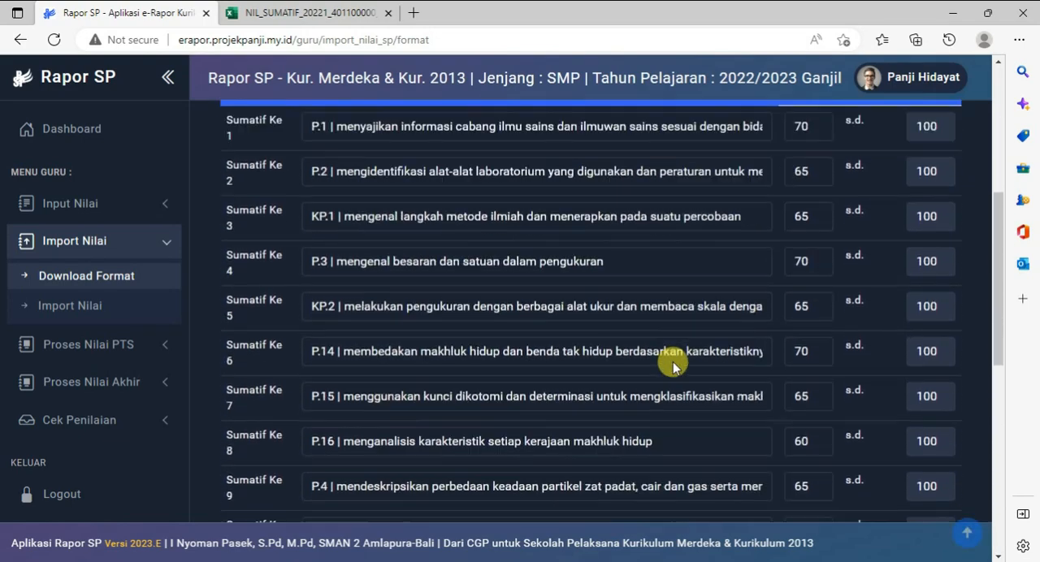
{"action": "scroll", "coordinate": [673, 365], "scroll_direction": "up", "scroll_amount": 4}
{"action": "scroll", "coordinate": [673, 365], "scroll_direction": "down", "scroll_amount": 3}
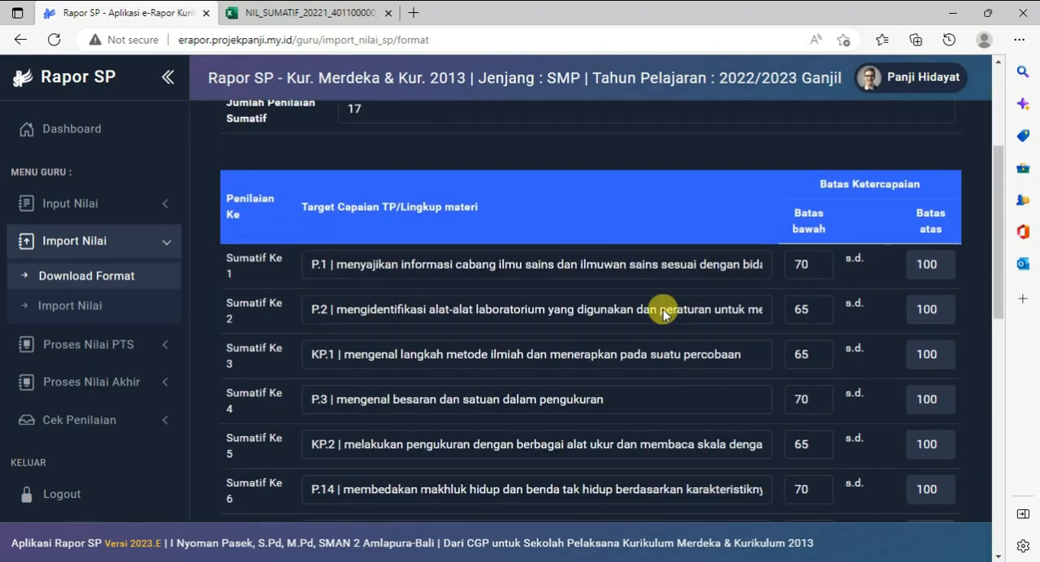
{"action": "scroll", "coordinate": [663, 313], "scroll_direction": "down", "scroll_amount": 8}
{"action": "scroll", "coordinate": [664, 313], "scroll_direction": "up", "scroll_amount": 5}
{"action": "scroll", "coordinate": [664, 312], "scroll_direction": "down", "scroll_amount": 5}
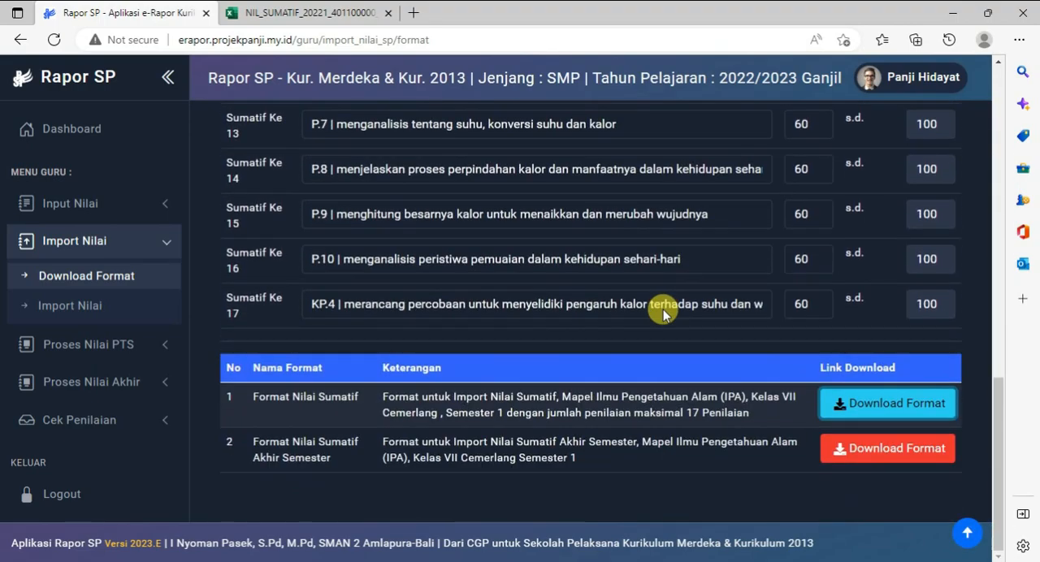
{"action": "scroll", "coordinate": [662, 306], "scroll_direction": "up", "scroll_amount": 11}
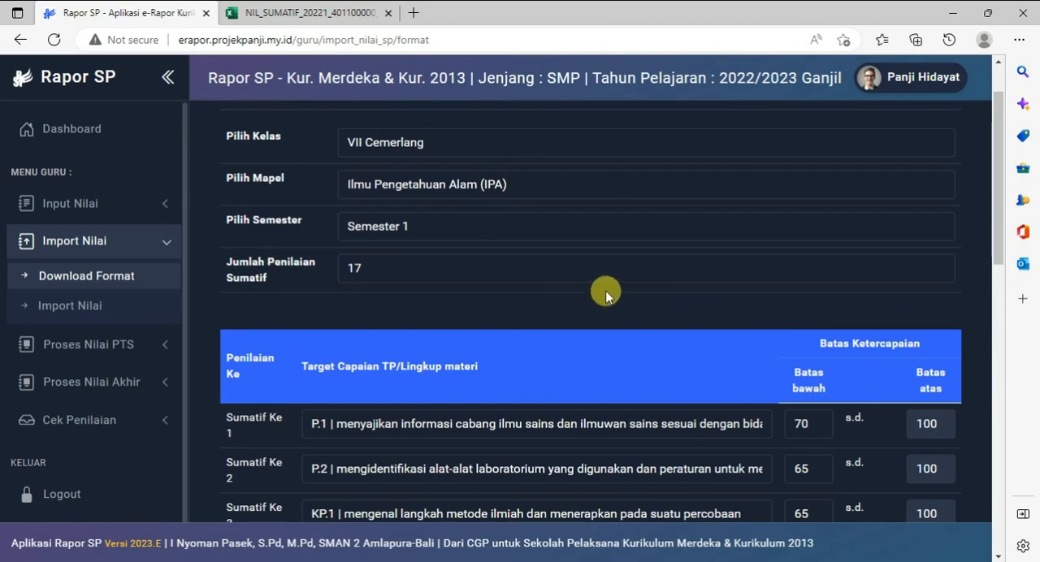
{"action": "scroll", "coordinate": [661, 456], "scroll_direction": "down", "scroll_amount": 9}
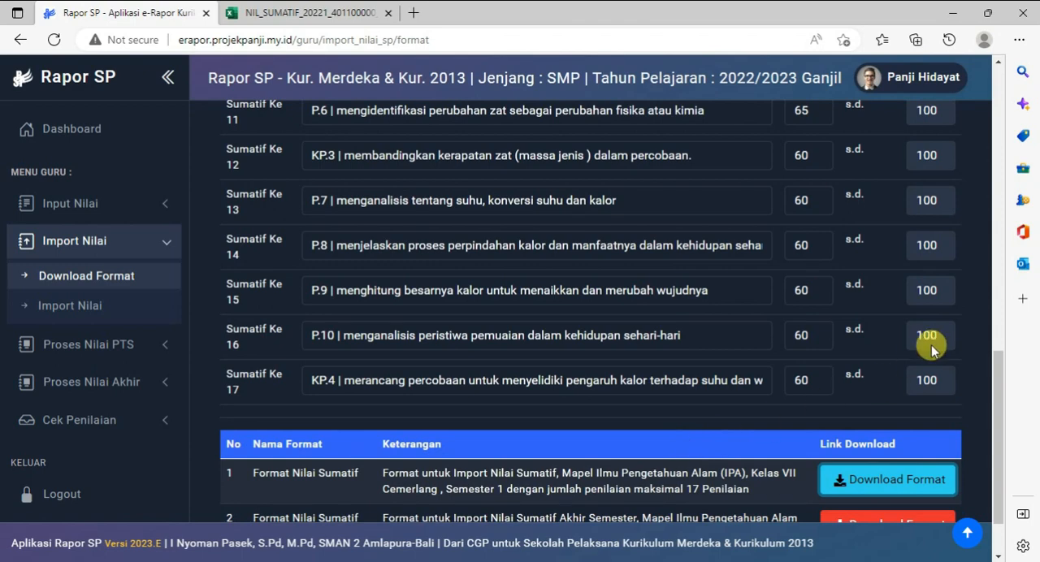
{"action": "scroll", "coordinate": [930, 344], "scroll_direction": "down", "scroll_amount": 2}
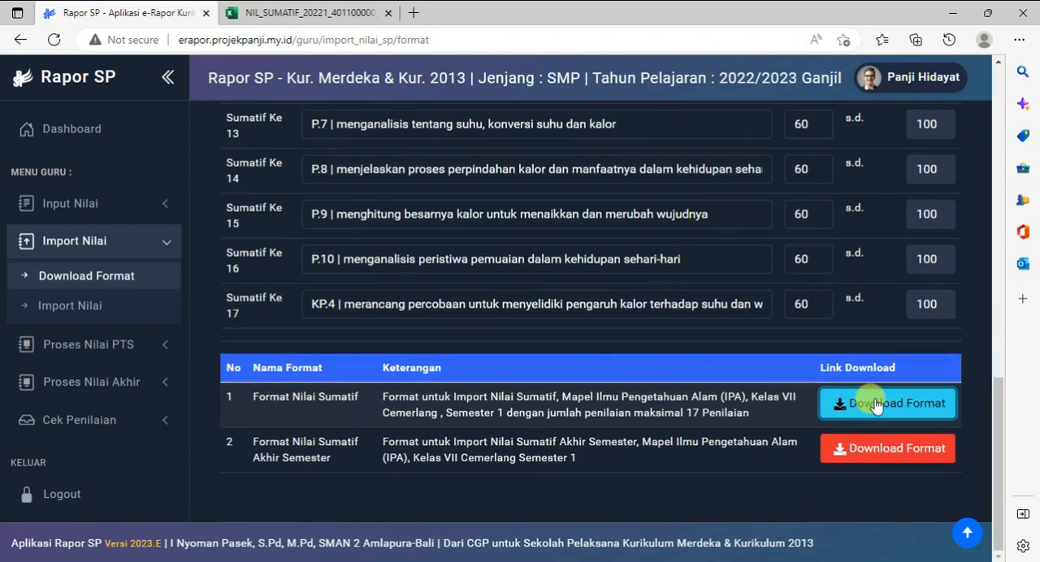